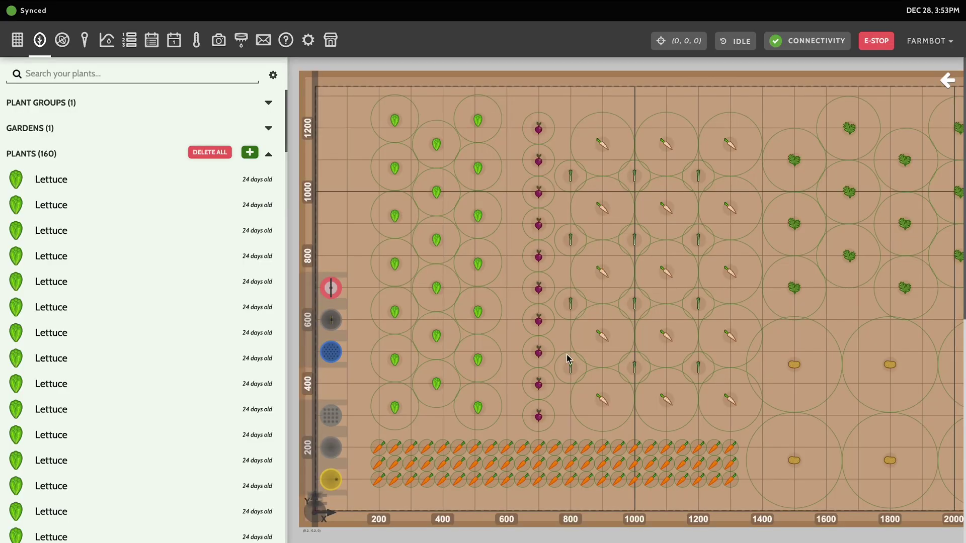
- Pan across the map and zoom in one level on the lettuce, beet and carrot beds
{"action": "scroll", "coordinate": [562, 341], "scroll_direction": "right", "scroll_amount": 8}
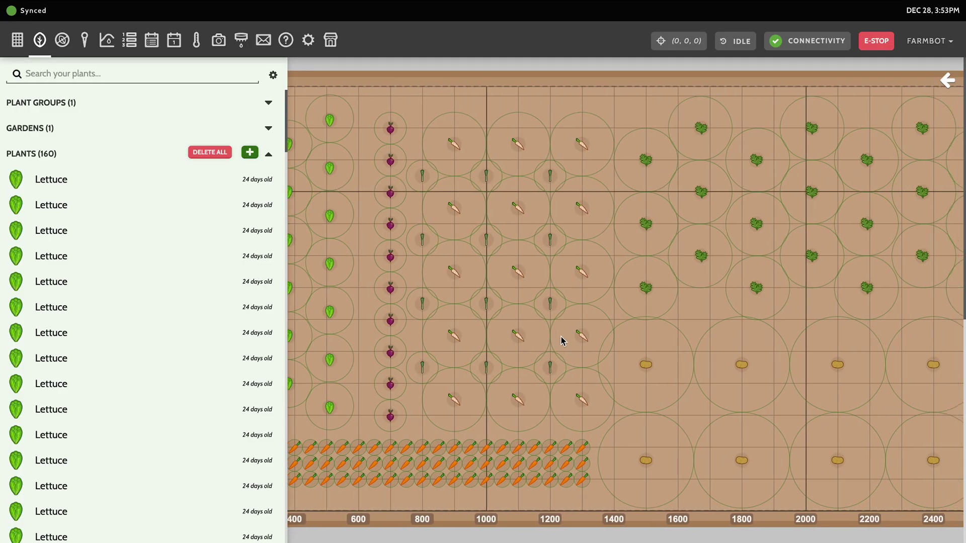
{"action": "scroll", "coordinate": [562, 340], "scroll_direction": "right", "scroll_amount": 5}
{"action": "scroll", "coordinate": [561, 341], "scroll_direction": "left", "scroll_amount": 10}
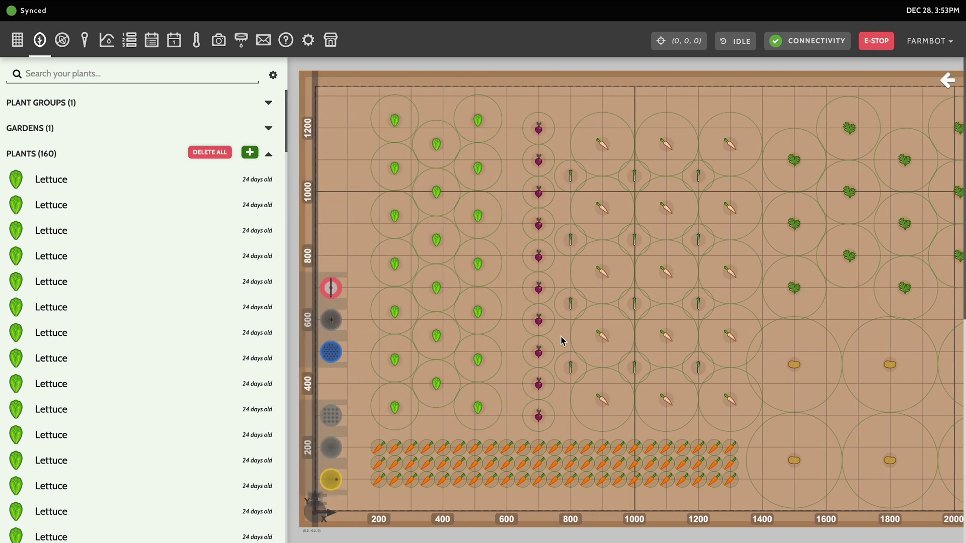
{"action": "left_click", "coordinate": [946, 81]}
{"action": "left_click", "coordinate": [924, 91]}
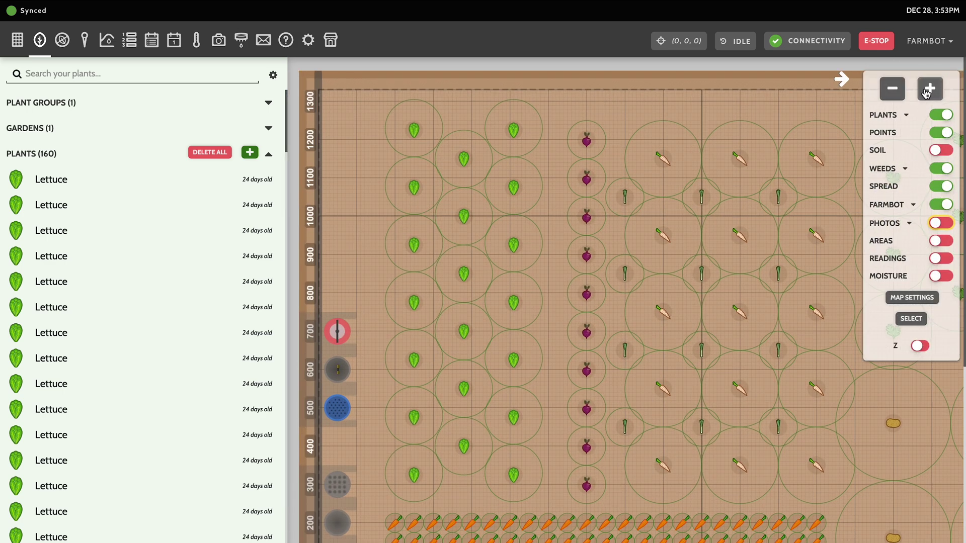
{"action": "left_click", "coordinate": [847, 82]}
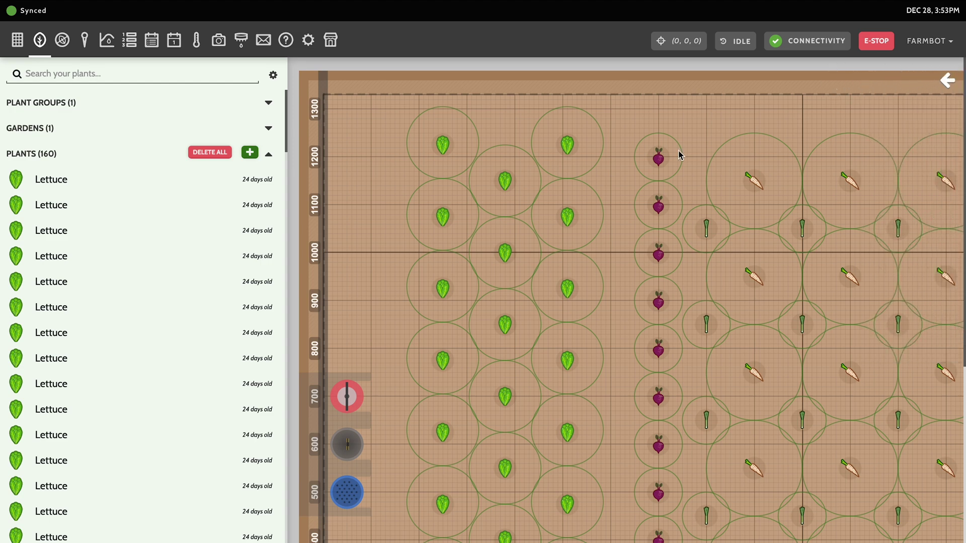
{"action": "scroll", "coordinate": [478, 341], "scroll_direction": "down", "scroll_amount": 3}
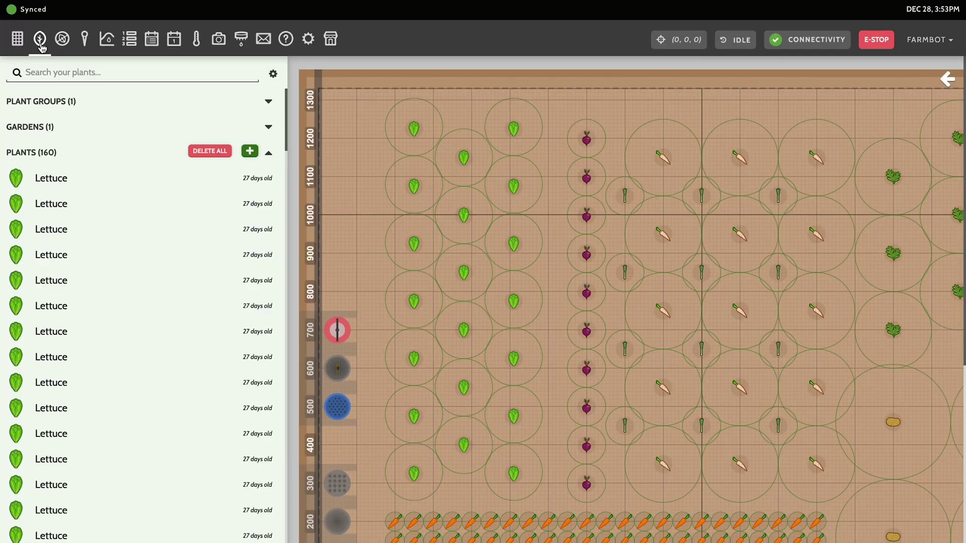
- Search 'carr' in a new plant and choose Carrot as the crop
{"action": "left_click", "coordinate": [250, 151]}
{"action": "type", "text": "carrot"}
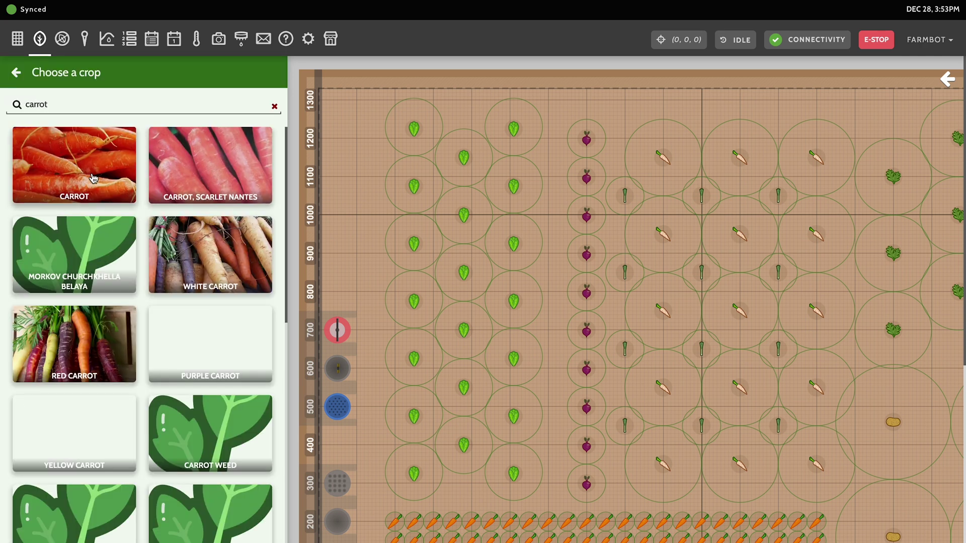
{"action": "left_click", "coordinate": [93, 178]}
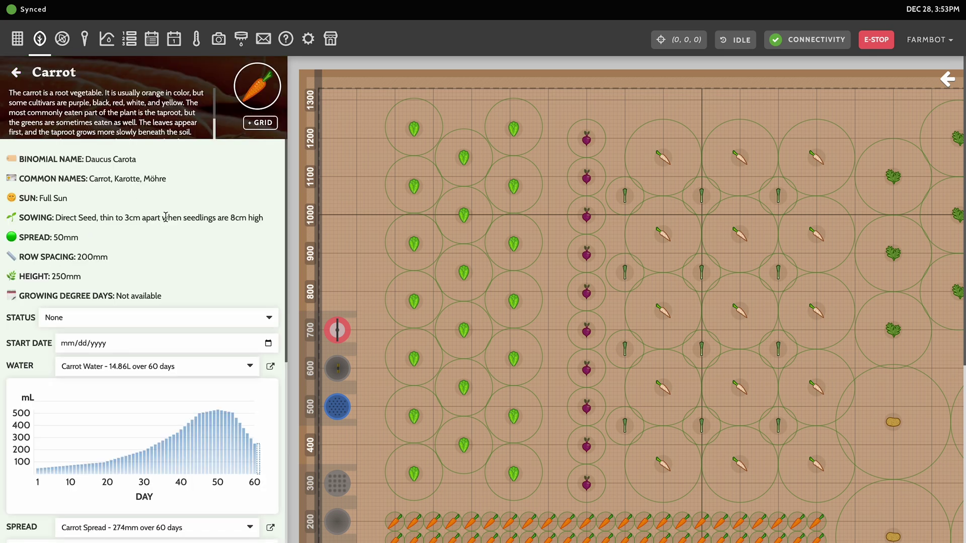
- Keep Carrot Water as the carrot crop's water curve
{"action": "scroll", "coordinate": [178, 121], "scroll_direction": "down", "scroll_amount": 2}
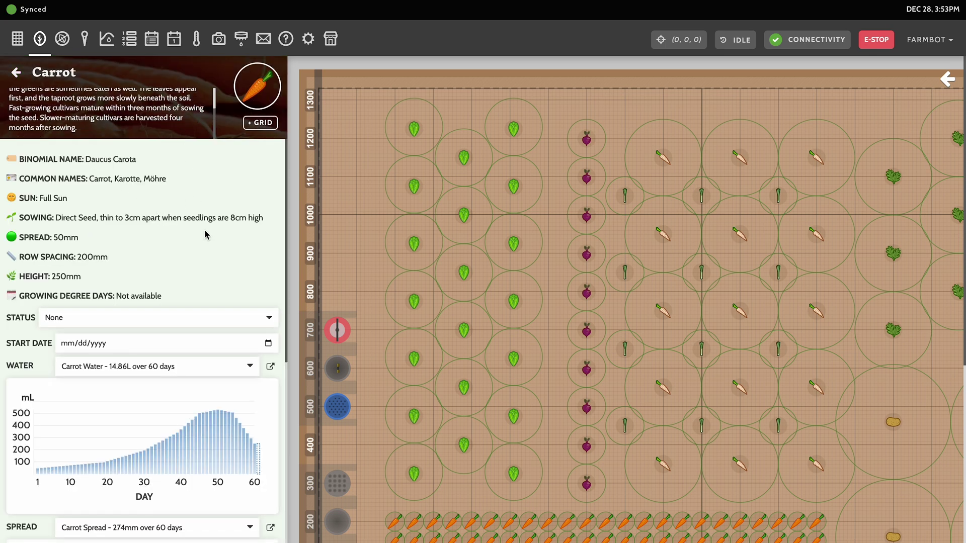
{"action": "scroll", "coordinate": [205, 235], "scroll_direction": "down", "scroll_amount": 7}
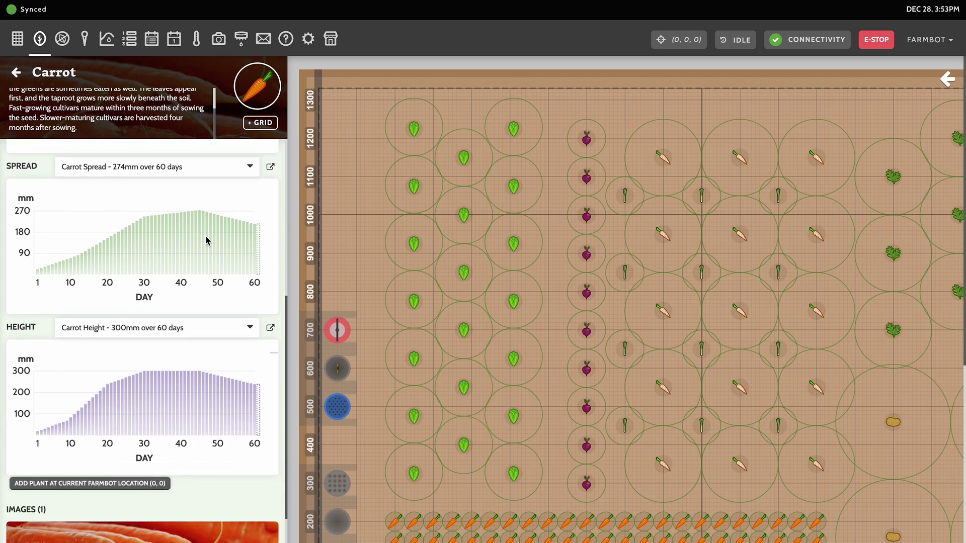
{"action": "scroll", "coordinate": [206, 237], "scroll_direction": "down", "scroll_amount": 3}
{"action": "scroll", "coordinate": [206, 236], "scroll_direction": "up", "scroll_amount": 5}
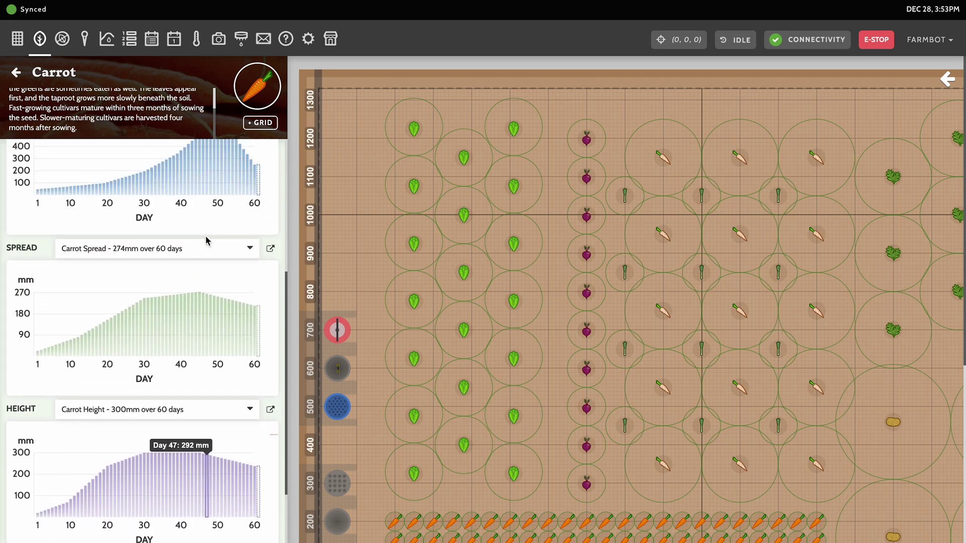
{"action": "scroll", "coordinate": [206, 241], "scroll_direction": "up", "scroll_amount": 1}
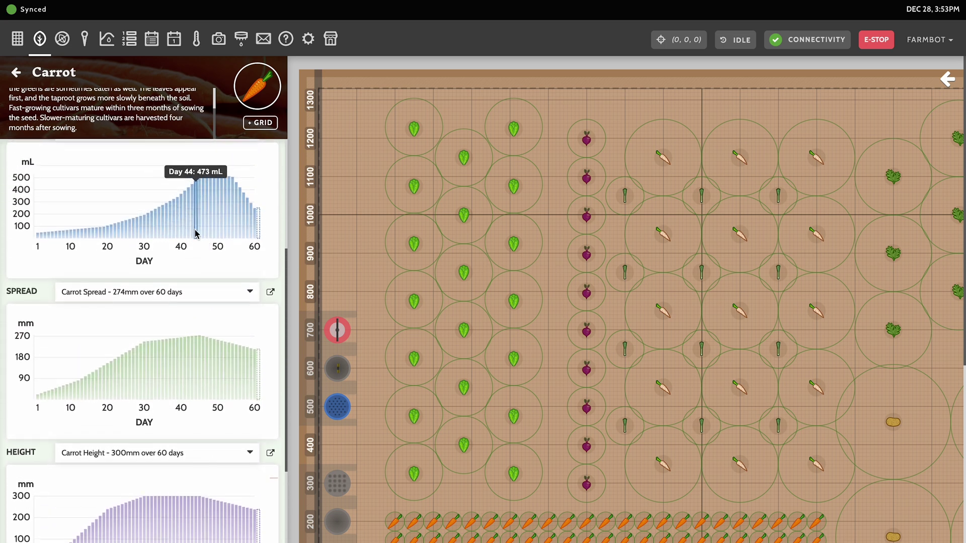
{"action": "scroll", "coordinate": [195, 234], "scroll_direction": "up", "scroll_amount": 2}
{"action": "left_click", "coordinate": [165, 233]}
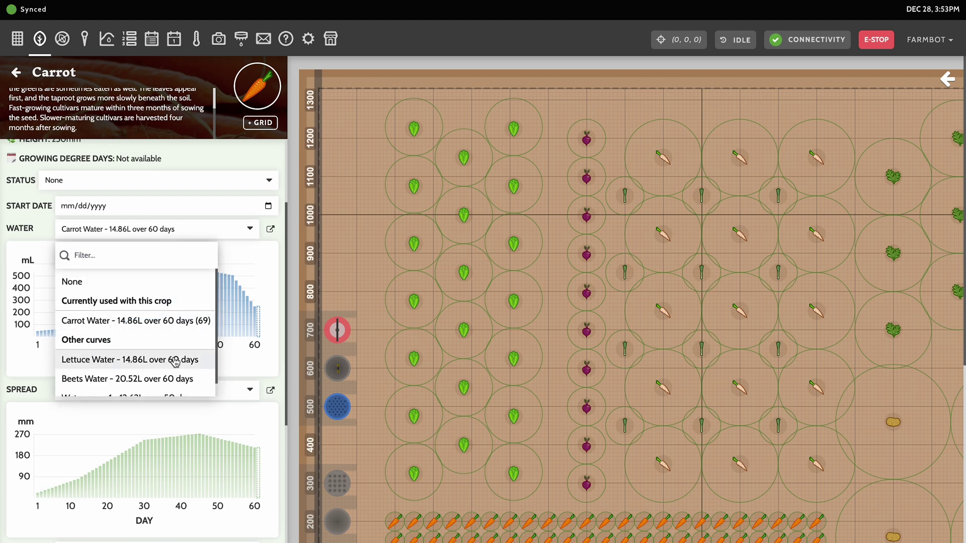
{"action": "scroll", "coordinate": [174, 365], "scroll_direction": "down", "scroll_amount": 1}
{"action": "scroll", "coordinate": [175, 363], "scroll_direction": "up", "scroll_amount": 1}
{"action": "left_click", "coordinate": [151, 326]}
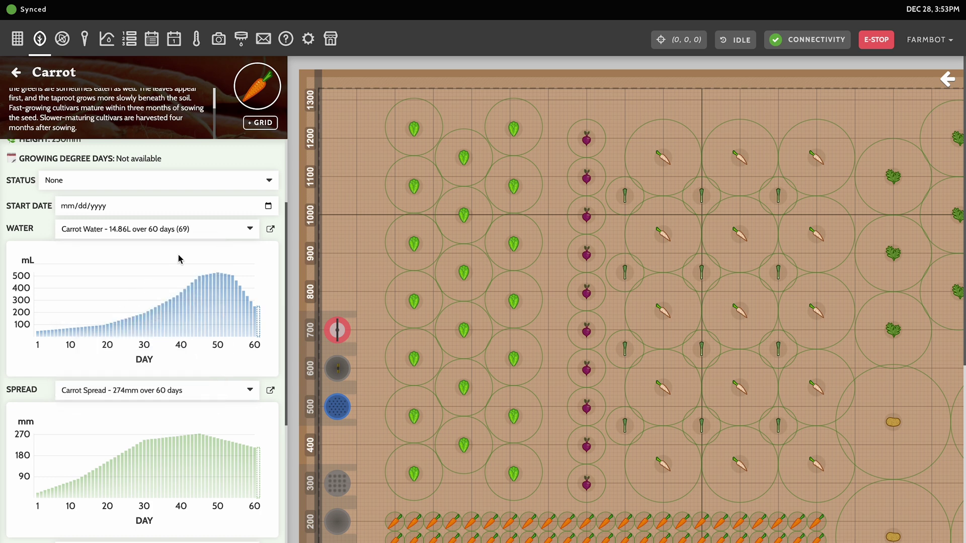
{"action": "scroll", "coordinate": [176, 256], "scroll_direction": "up", "scroll_amount": 2}
{"action": "scroll", "coordinate": [174, 257], "scroll_direction": "up", "scroll_amount": 3}
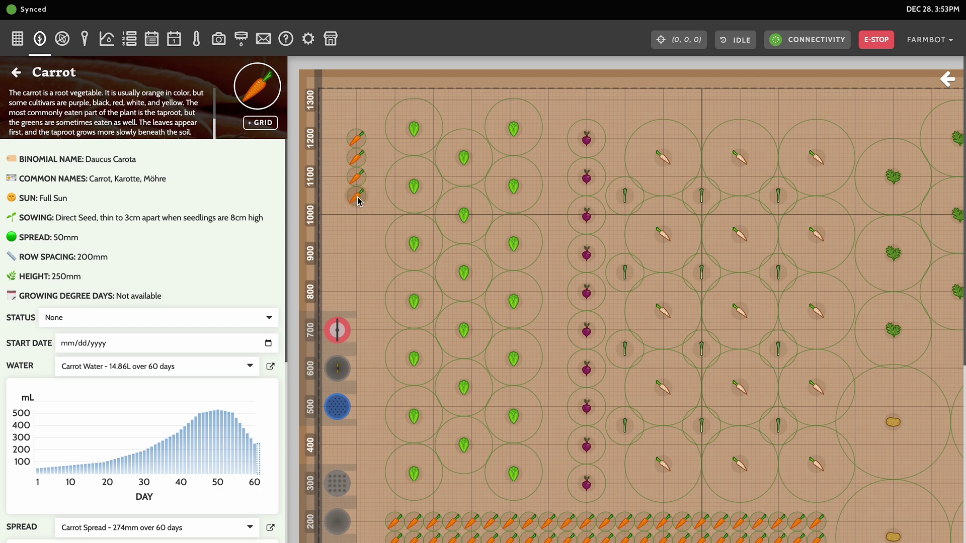
- Save a 2-by-4 carrot grid, 50 mm spacing from 50, 800, then move carrot 100, 1200 to 50, 1000
{"action": "left_click", "coordinate": [261, 125]}
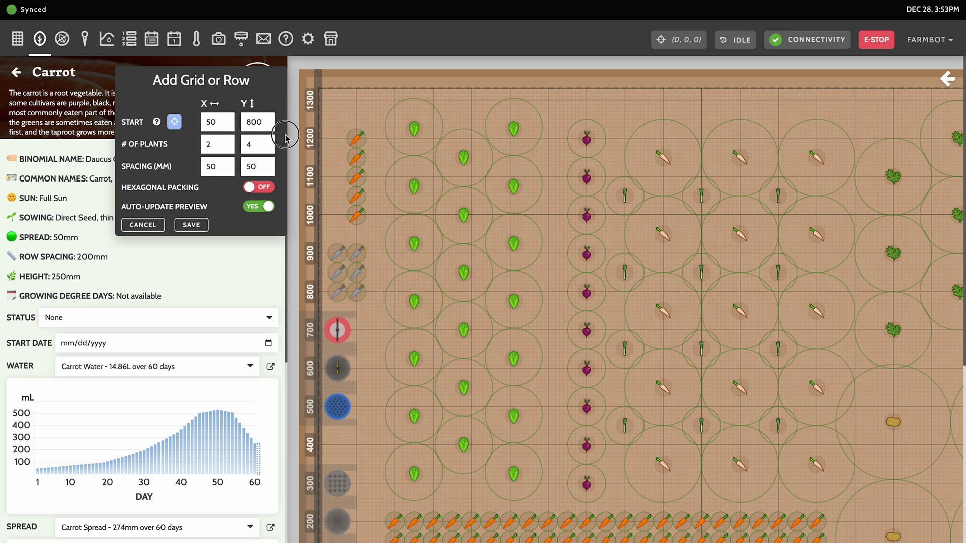
{"action": "left_click", "coordinate": [190, 228]}
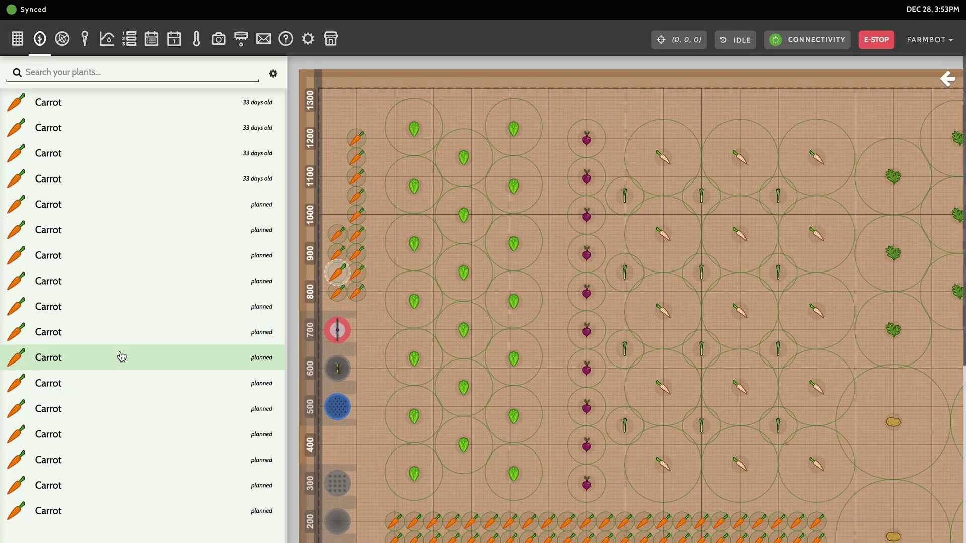
{"action": "left_click", "coordinate": [359, 140]}
{"action": "left_click_drag", "start_coordinate": [355, 145], "coordinate": [340, 218]}
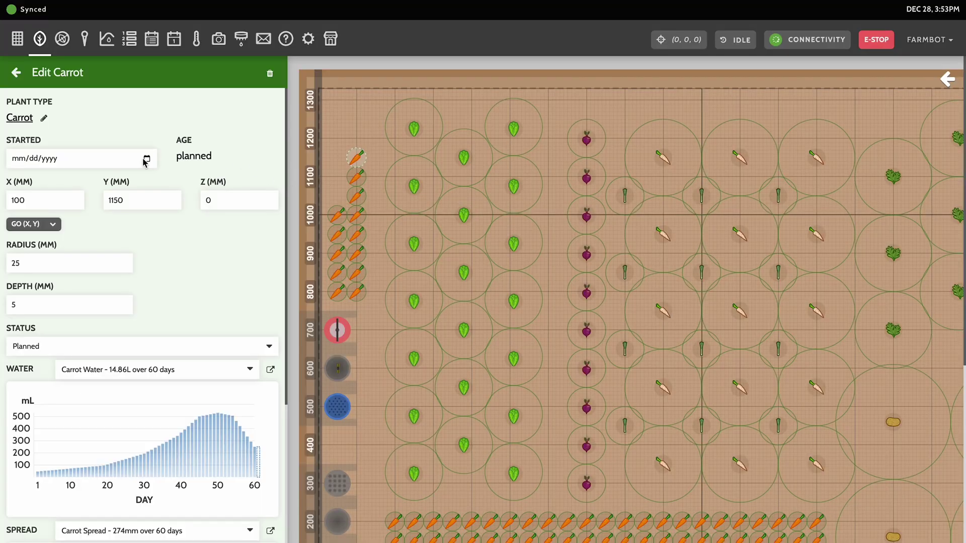
- Open the carrot's Started date calendar, then open the top-left lettuce's Edit Lettuce page
{"action": "left_click", "coordinate": [146, 160]}
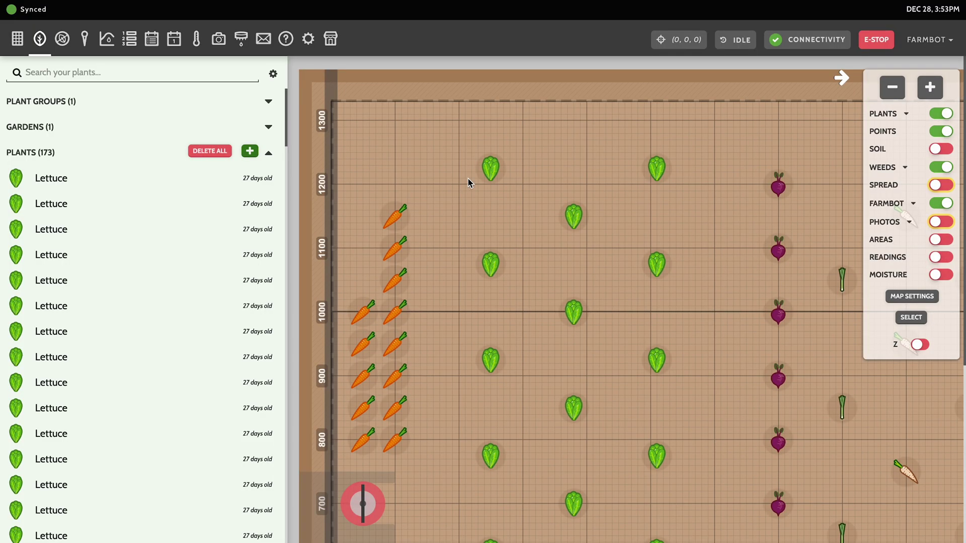
{"action": "left_click", "coordinate": [492, 171]}
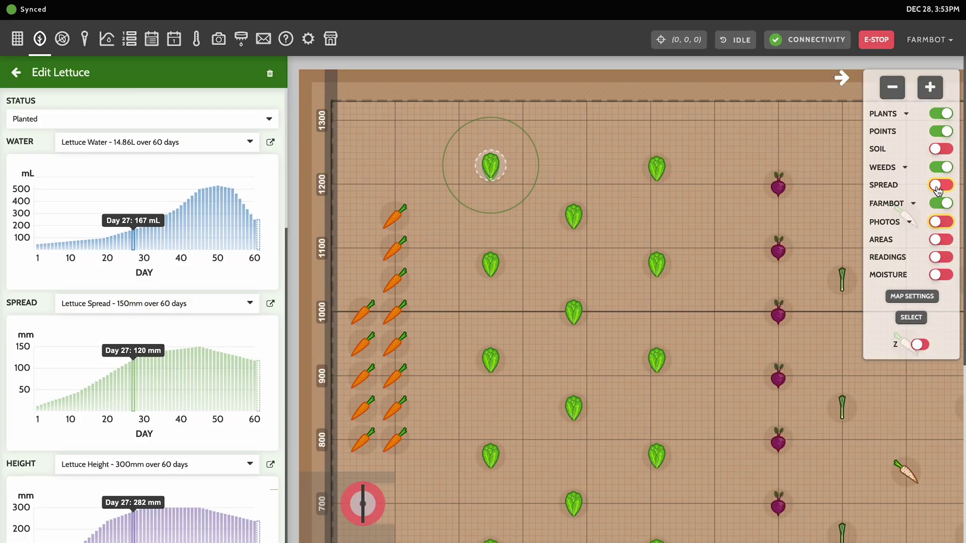
- Turn on spread circles and drag the selected lettuce toward the carrots, to 270, 1230
{"action": "left_click", "coordinate": [940, 186]}
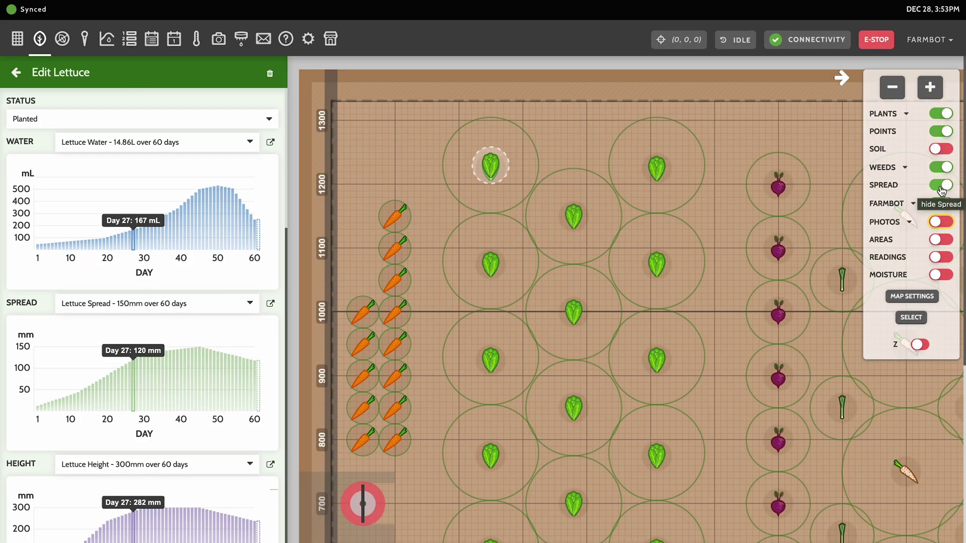
{"action": "scroll", "coordinate": [693, 308], "scroll_direction": "right", "scroll_amount": 5}
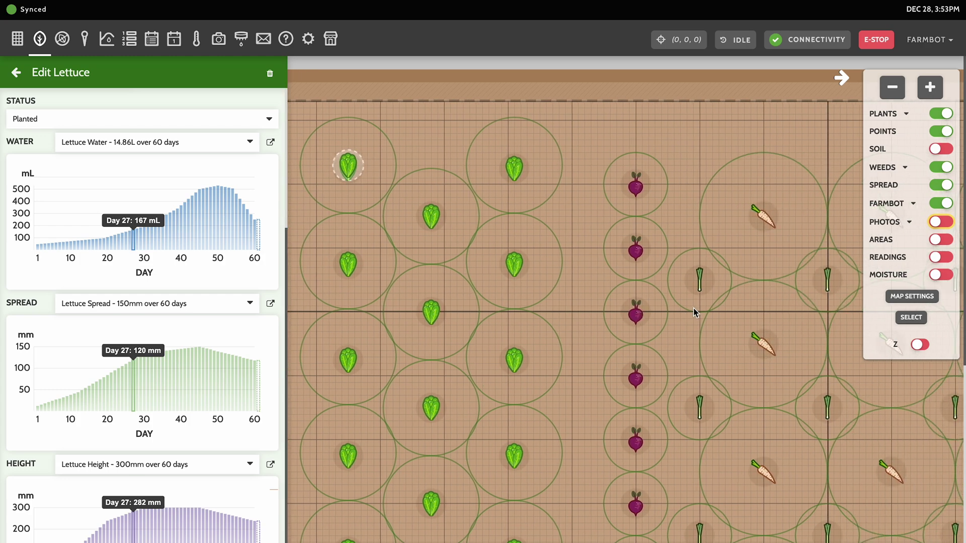
{"action": "scroll", "coordinate": [694, 307], "scroll_direction": "left", "scroll_amount": 4}
{"action": "scroll", "coordinate": [693, 308], "scroll_direction": "left", "scroll_amount": 1}
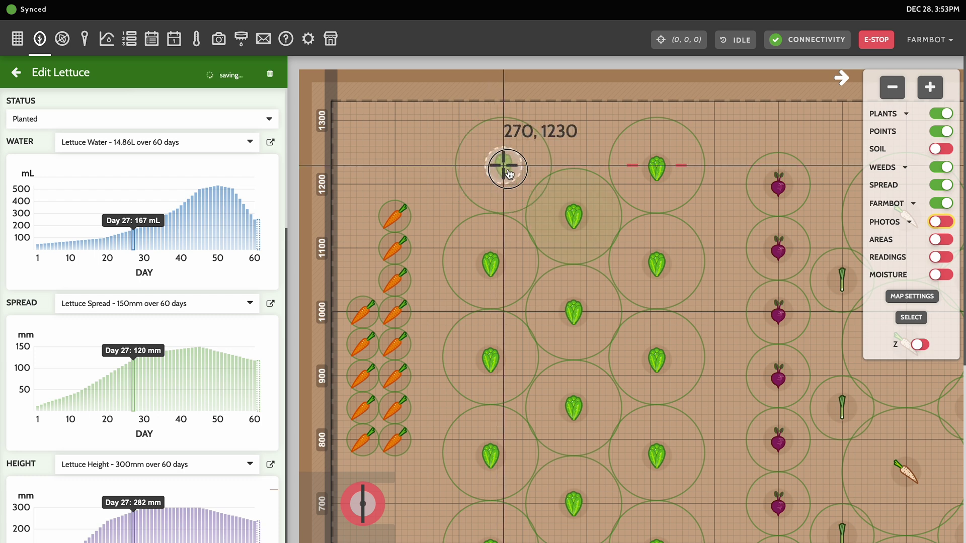
{"action": "left_click_drag", "start_coordinate": [509, 174], "coordinate": [505, 196]}
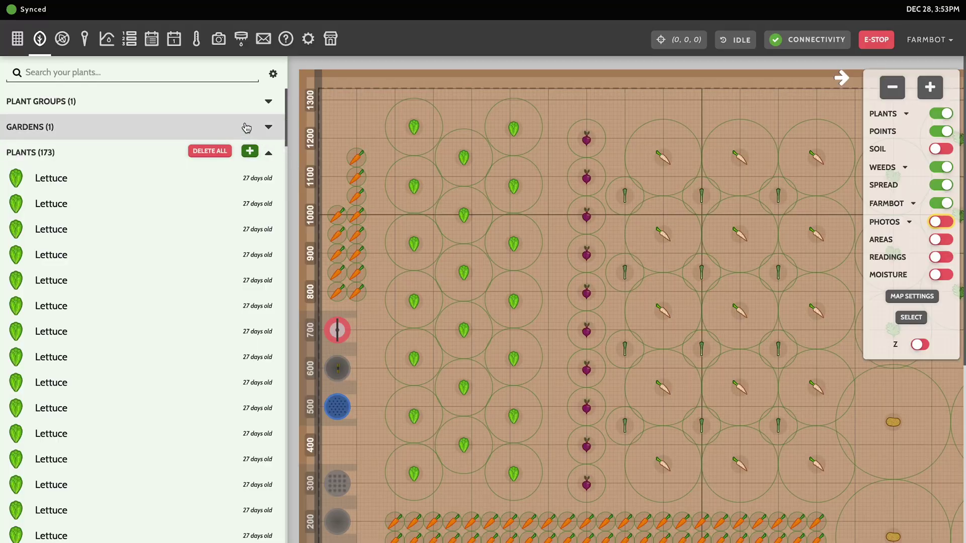
- Expand Plant Groups to show the All plants group with 173 items
{"action": "left_click", "coordinate": [227, 108]}
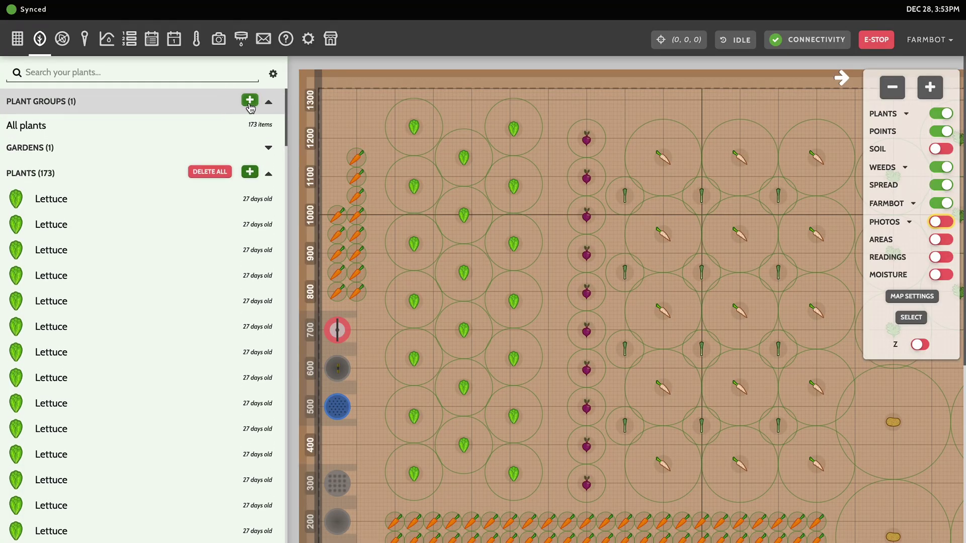
- Create a new plant group filtered by type to Lettuce only, after briefly adding carrots
{"action": "left_click", "coordinate": [250, 101]}
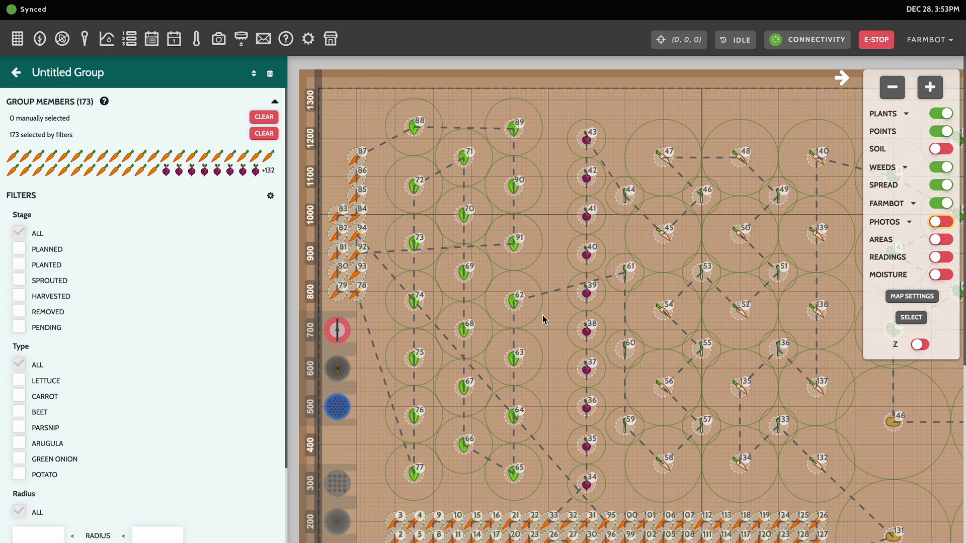
{"action": "scroll", "coordinate": [543, 320], "scroll_direction": "right", "scroll_amount": 8}
{"action": "scroll", "coordinate": [543, 319], "scroll_direction": "left", "scroll_amount": 5}
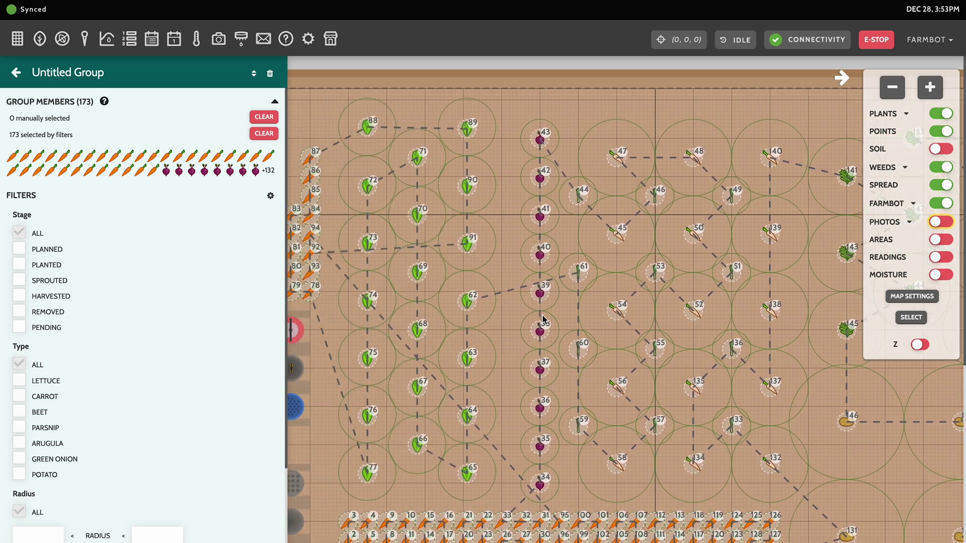
{"action": "scroll", "coordinate": [542, 315], "scroll_direction": "left", "scroll_amount": 2}
{"action": "scroll", "coordinate": [157, 322], "scroll_direction": "down", "scroll_amount": 1}
{"action": "scroll", "coordinate": [158, 322], "scroll_direction": "down", "scroll_amount": 3}
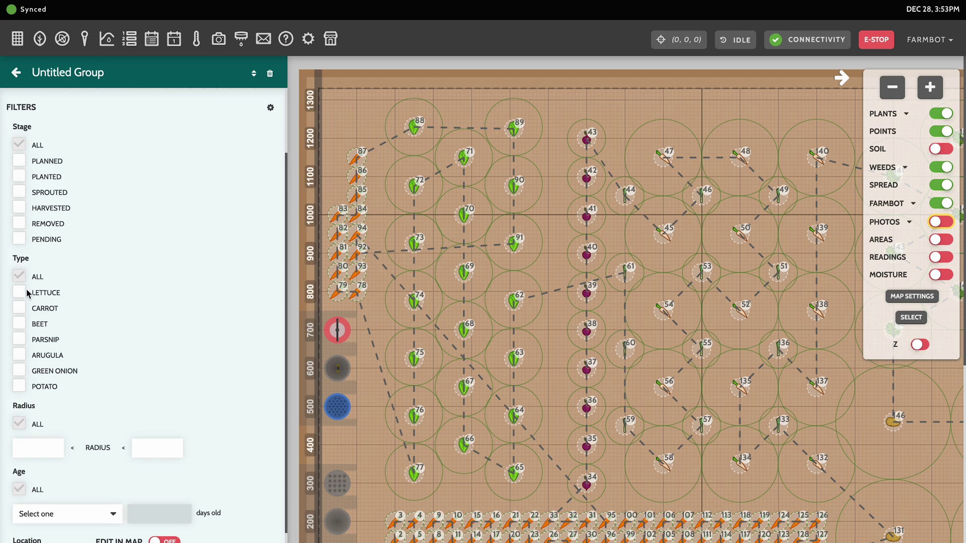
{"action": "left_click", "coordinate": [19, 293]}
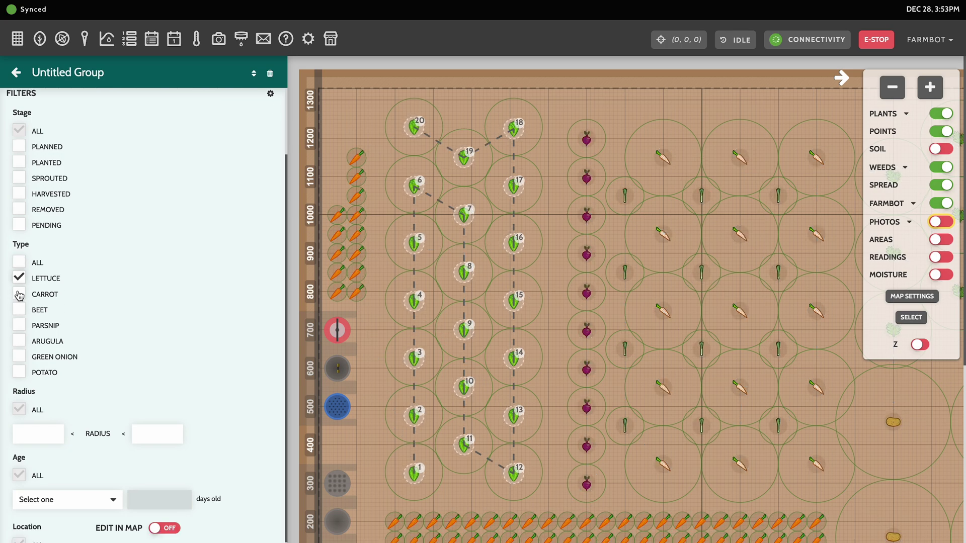
{"action": "left_click", "coordinate": [19, 294]}
{"action": "scroll", "coordinate": [130, 338], "scroll_direction": "down", "scroll_amount": 2}
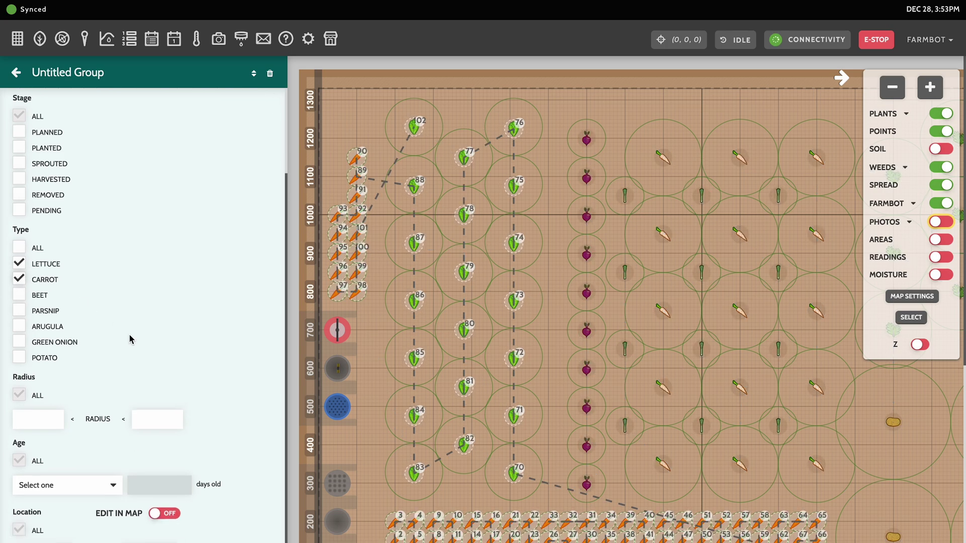
{"action": "scroll", "coordinate": [130, 338], "scroll_direction": "up", "scroll_amount": 1}
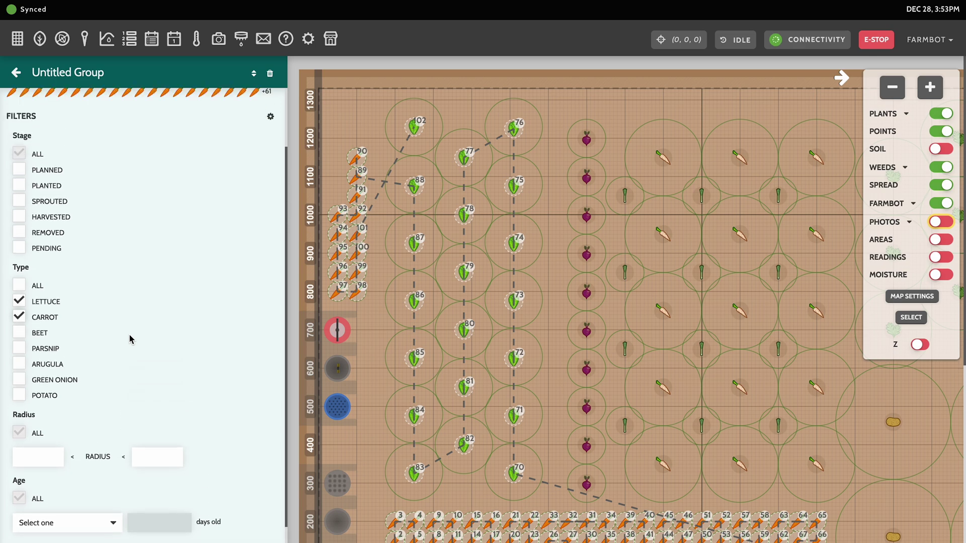
{"action": "left_click", "coordinate": [19, 318]}
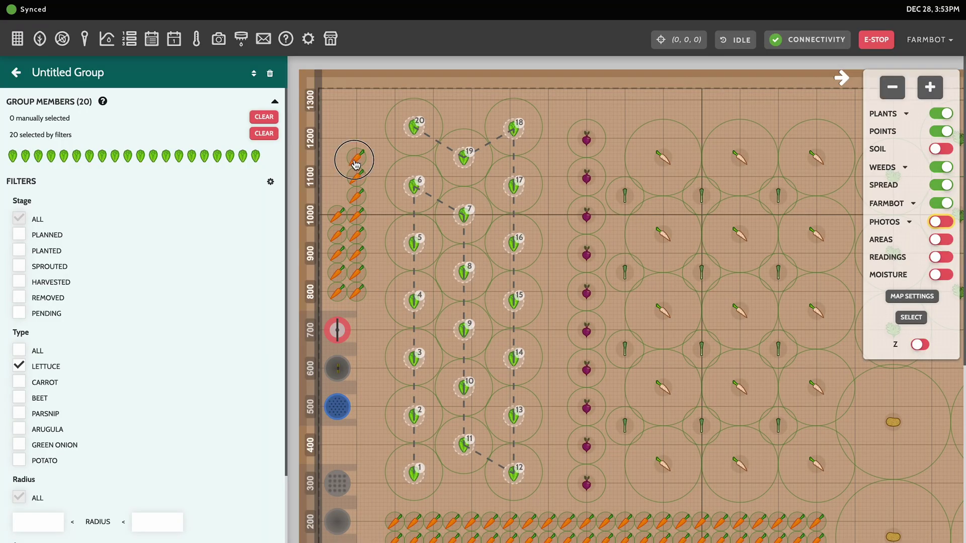
- Hand-pick four carrots into the group, then clear all manual selections
{"action": "left_click", "coordinate": [355, 160]}
{"action": "left_click", "coordinate": [356, 179]}
{"action": "left_click", "coordinate": [357, 196]}
{"action": "left_click", "coordinate": [358, 217]}
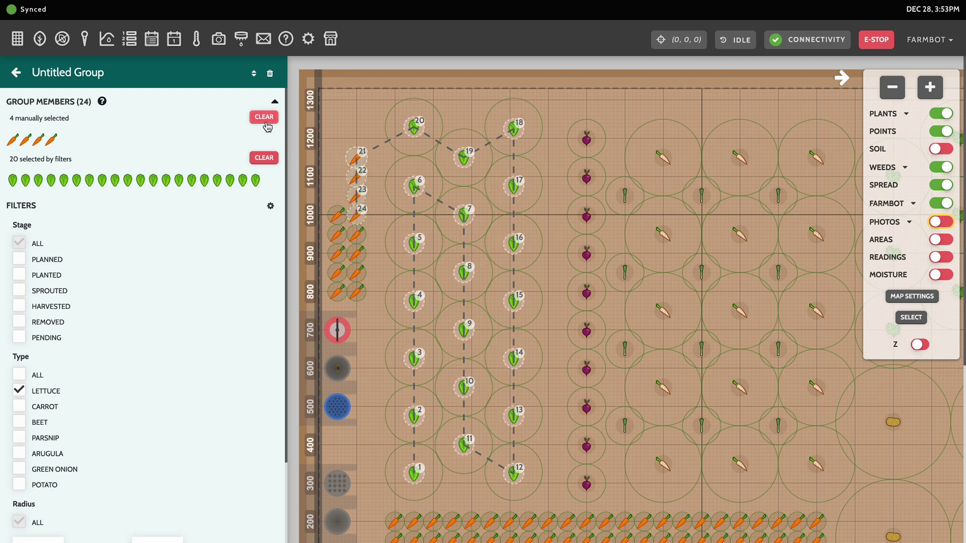
{"action": "left_click", "coordinate": [265, 121]}
{"action": "left_click", "coordinate": [580, 61]}
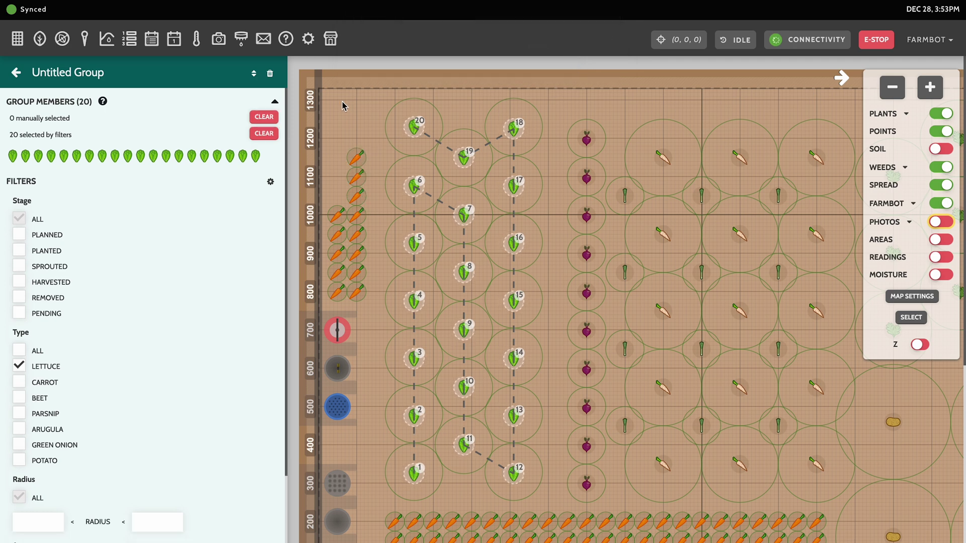
{"action": "left_click", "coordinate": [255, 74]}
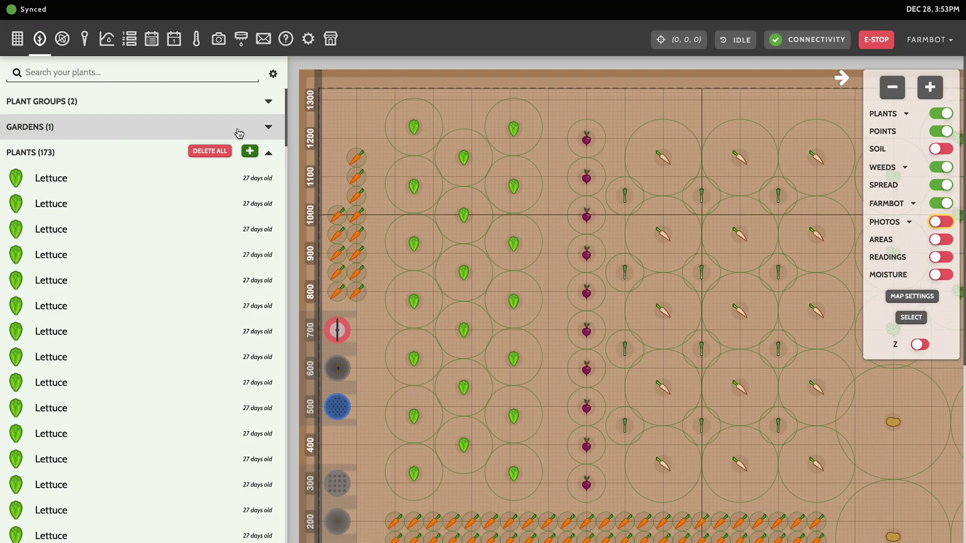
- Expand the Gardens list to show Winter Garden with 151 plants
{"action": "left_click", "coordinate": [239, 133]}
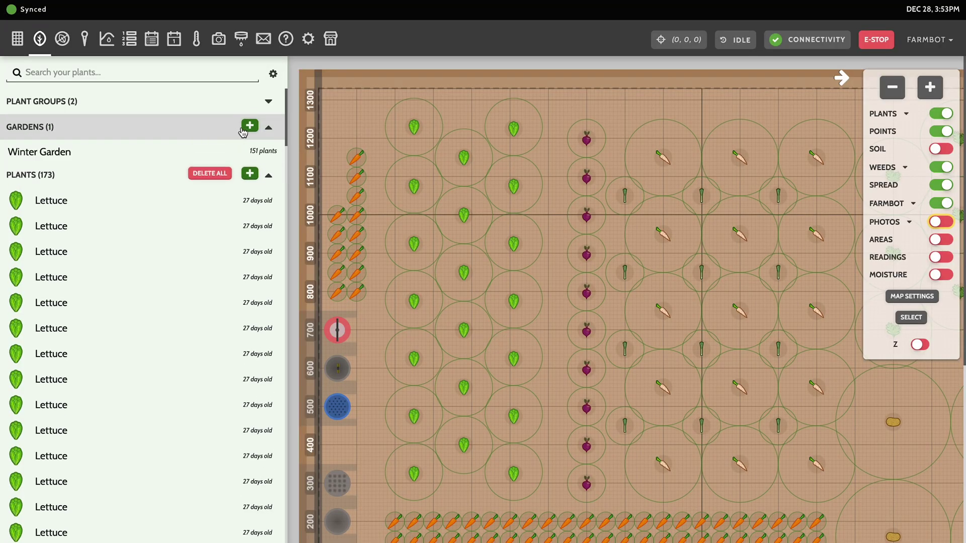
- Snapshot the 173 current plants as garden 'Spring Garden' with notes 'Planting for Spring 2024'
{"action": "left_click", "coordinate": [249, 127]}
{"action": "left_click", "coordinate": [134, 145]}
{"action": "type", "text": "Spring Garden"}
{"action": "left_click", "coordinate": [115, 195]}
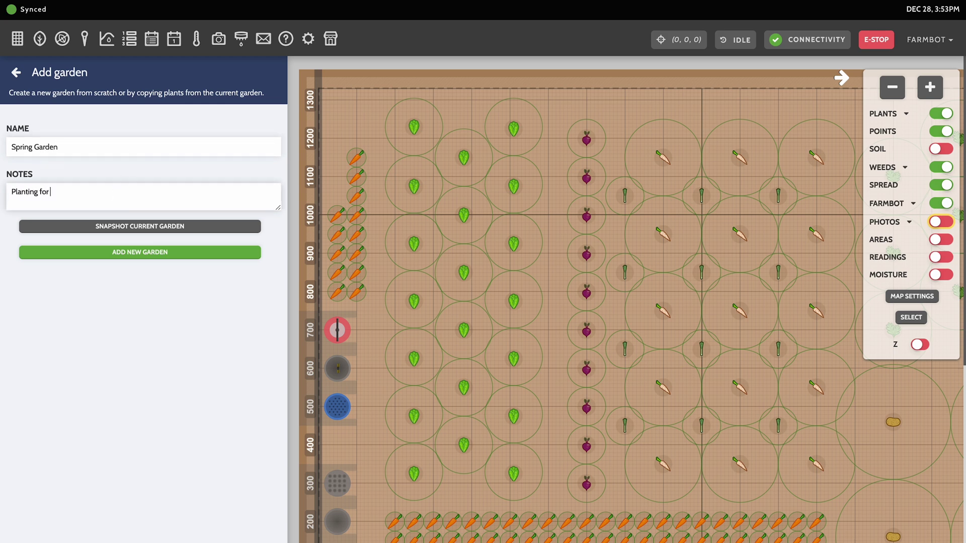
{"action": "left_click", "coordinate": [140, 227]}
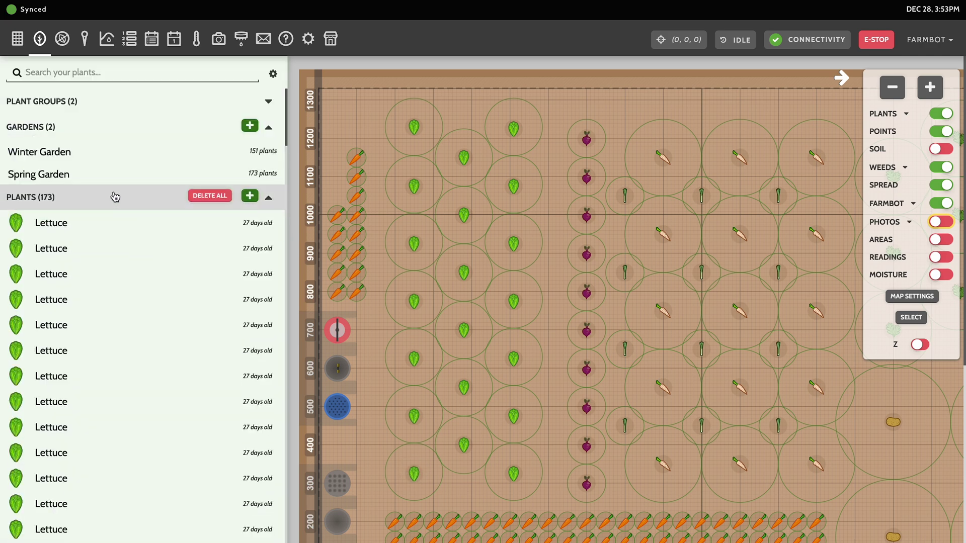
- Open Spring Garden and delete the 13 carrots in its left-edge column
{"action": "left_click", "coordinate": [86, 182]}
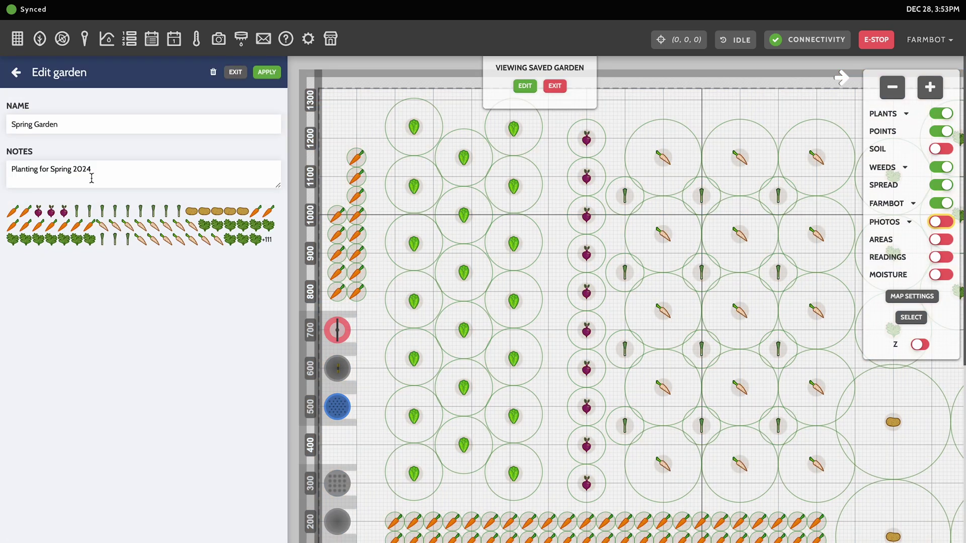
{"action": "left_click", "coordinate": [524, 86]}
{"action": "left_click_drag", "start_coordinate": [334, 153], "coordinate": [383, 297]}
{"action": "left_click", "coordinate": [23, 182]}
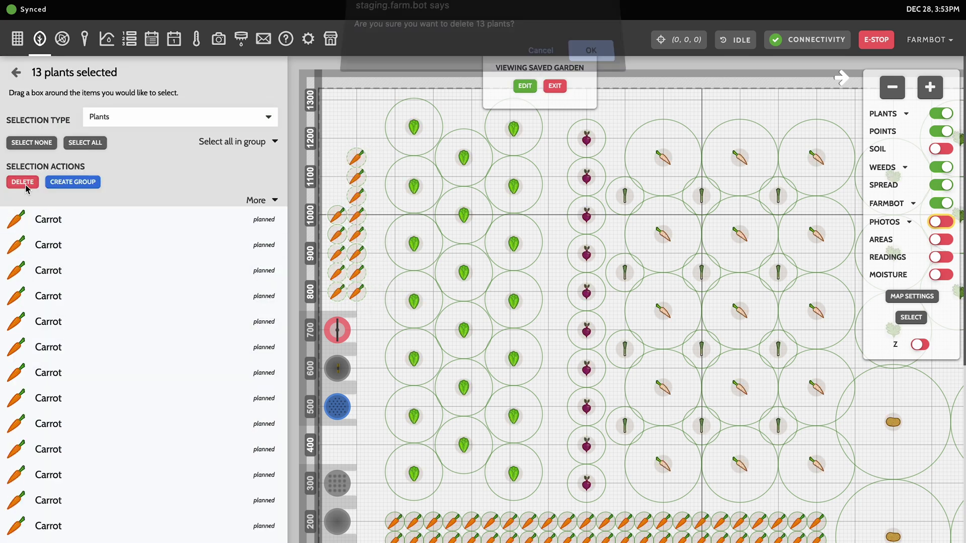
{"action": "key", "text": "Return"}
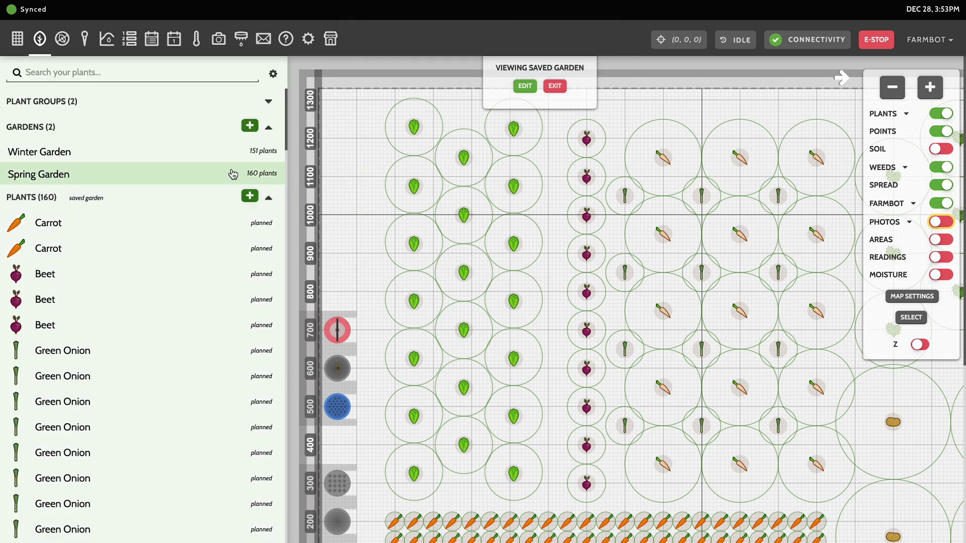
- Move two lettuces to the left edge at 100, 1080 and 100, 930, then exit the garden
{"action": "left_click", "coordinate": [415, 127]}
{"action": "left_click_drag", "start_coordinate": [416, 133], "coordinate": [357, 188]}
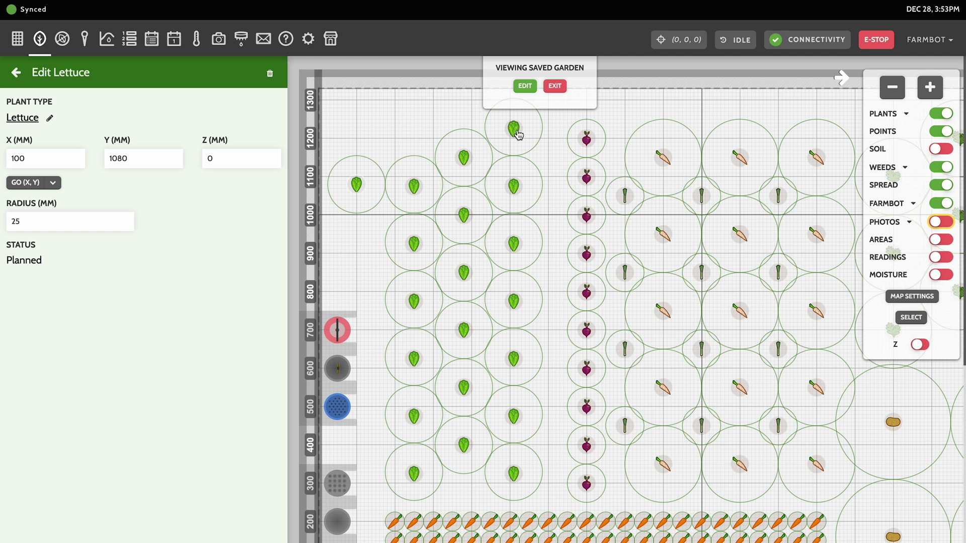
{"action": "left_click_drag", "start_coordinate": [518, 135], "coordinate": [357, 246]}
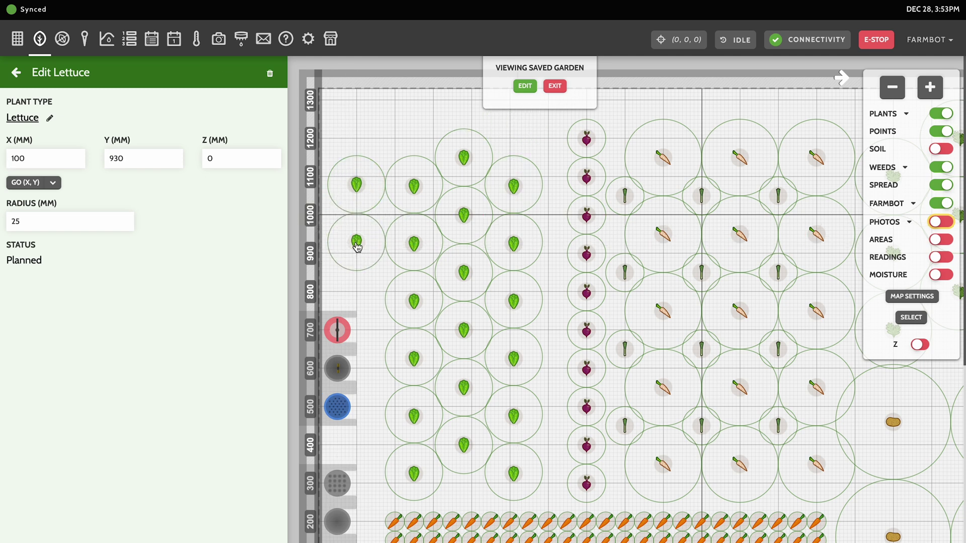
{"action": "left_click", "coordinate": [554, 87]}
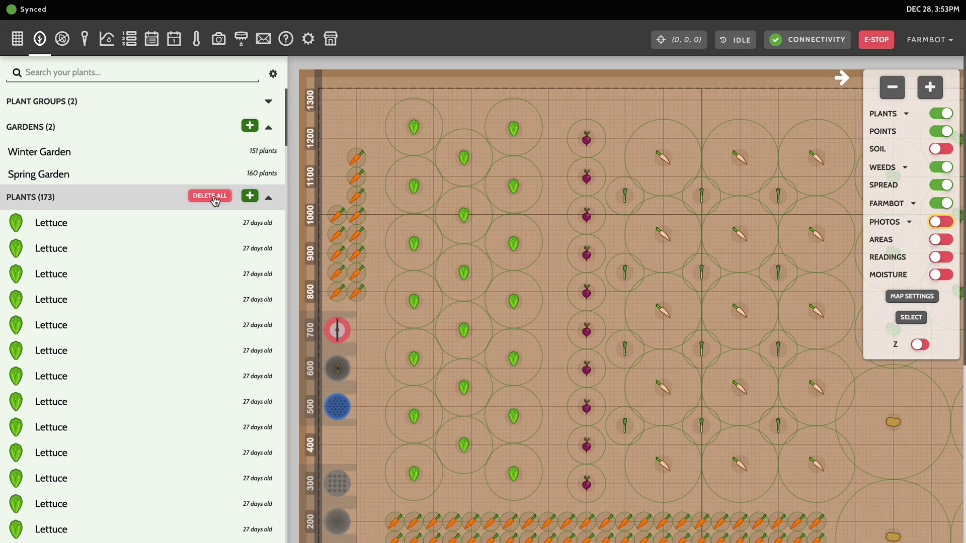
- Delete all 173 plants and apply the saved Spring Garden layout to the main garden
{"action": "left_click", "coordinate": [215, 200]}
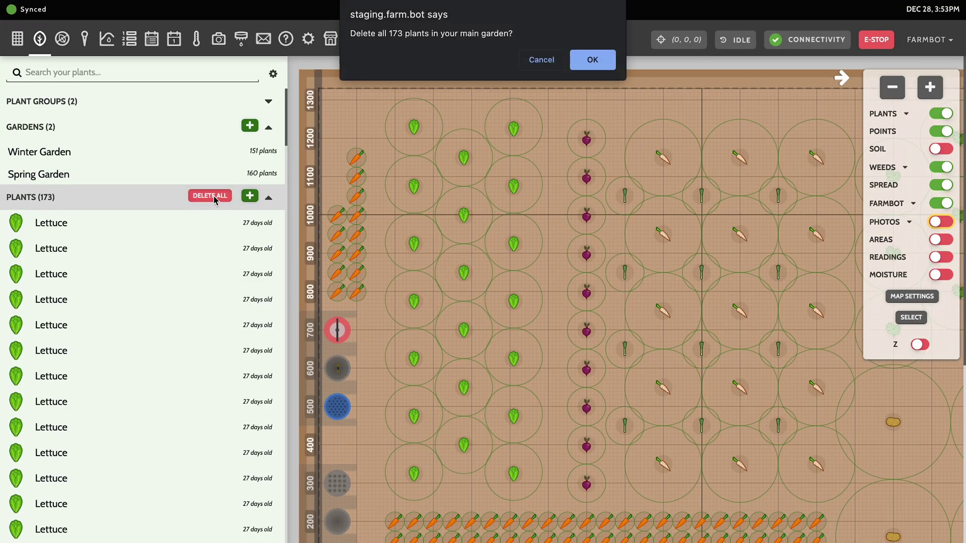
{"action": "key", "text": "Return"}
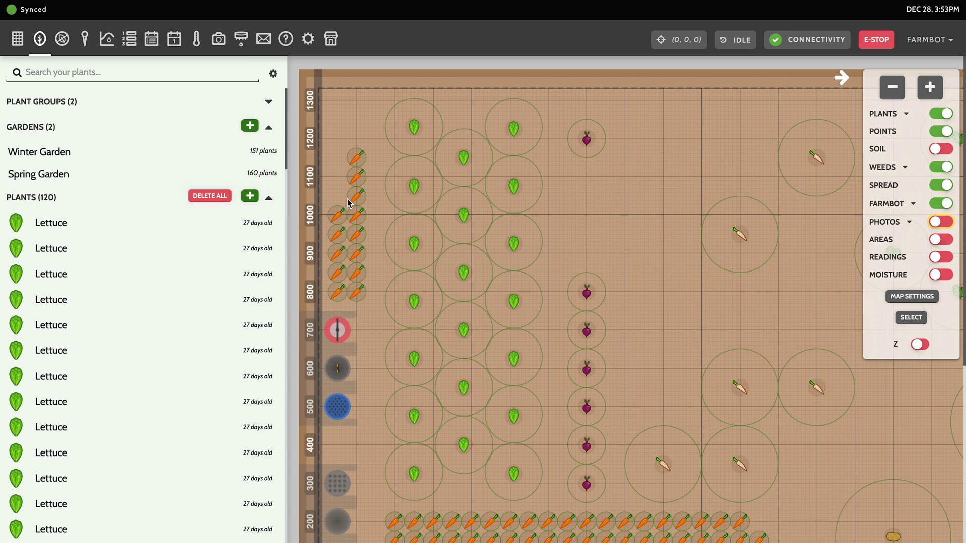
{"action": "left_click", "coordinate": [180, 179]}
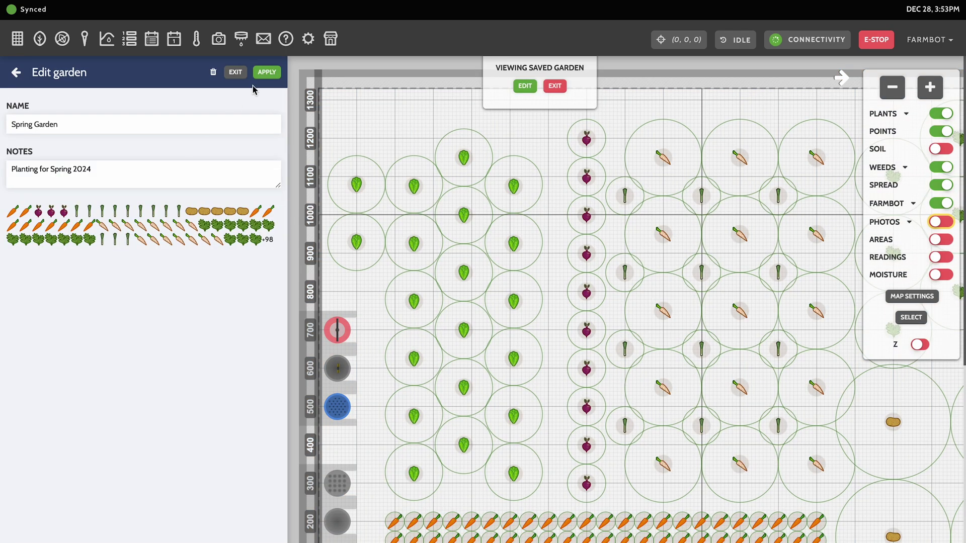
{"action": "left_click", "coordinate": [268, 75]}
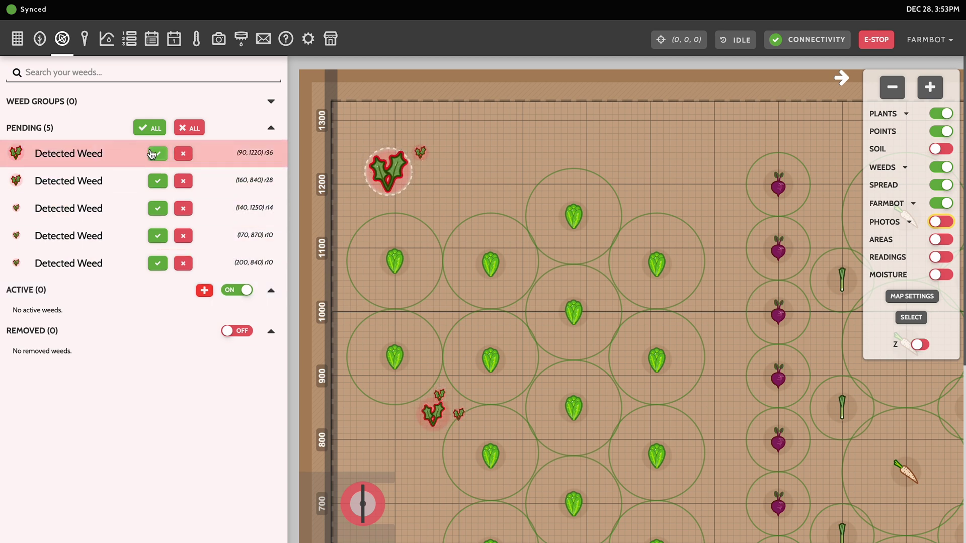
- Approve weeds at 90,1220, 140,1250 and 160,840; reject weeds at 170,870 and 200,840
{"action": "left_click", "coordinate": [156, 153]}
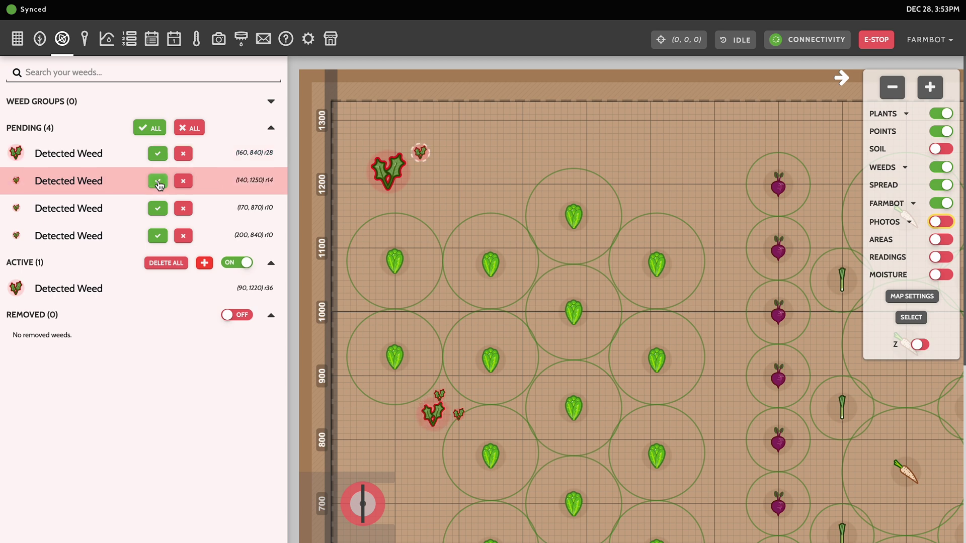
{"action": "left_click", "coordinate": [158, 182]}
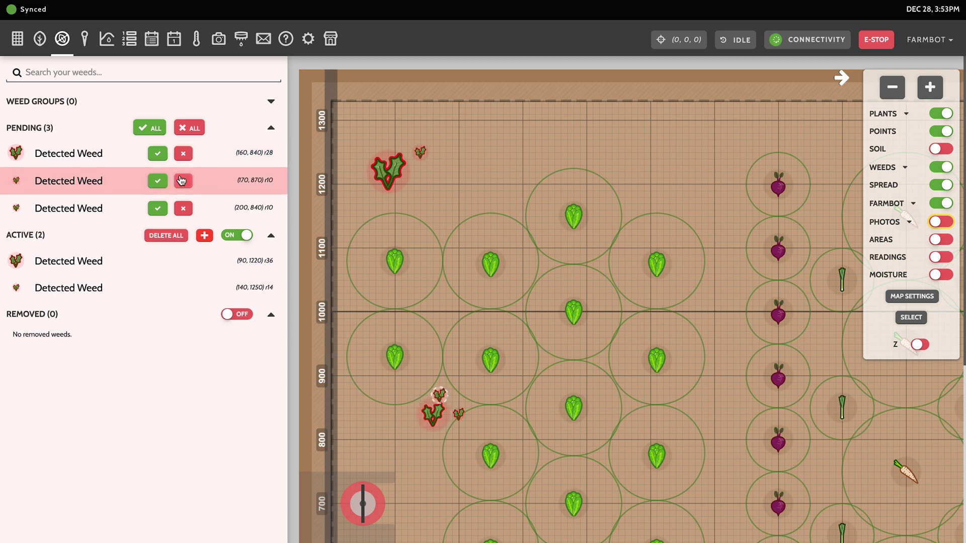
{"action": "left_click", "coordinate": [182, 181]}
{"action": "left_click", "coordinate": [182, 181]}
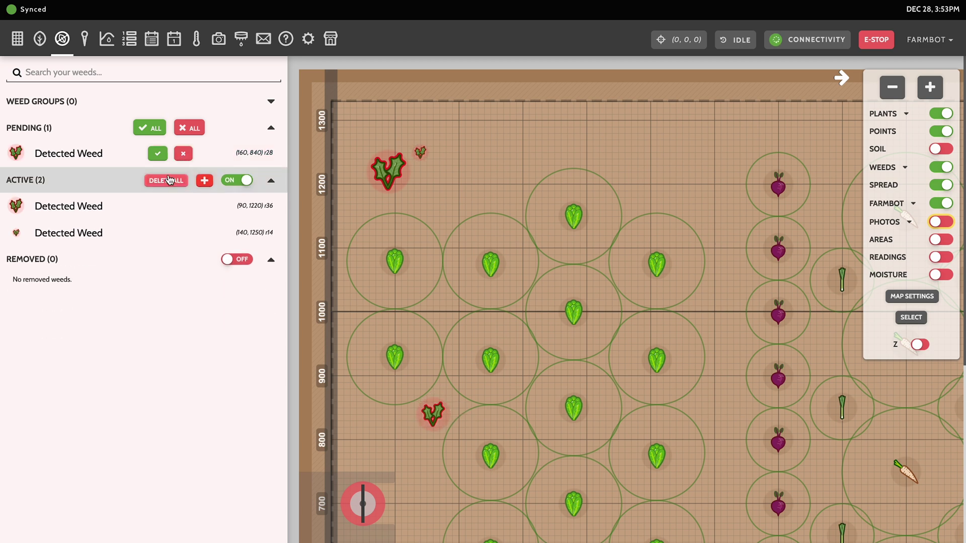
{"action": "left_click", "coordinate": [157, 154]}
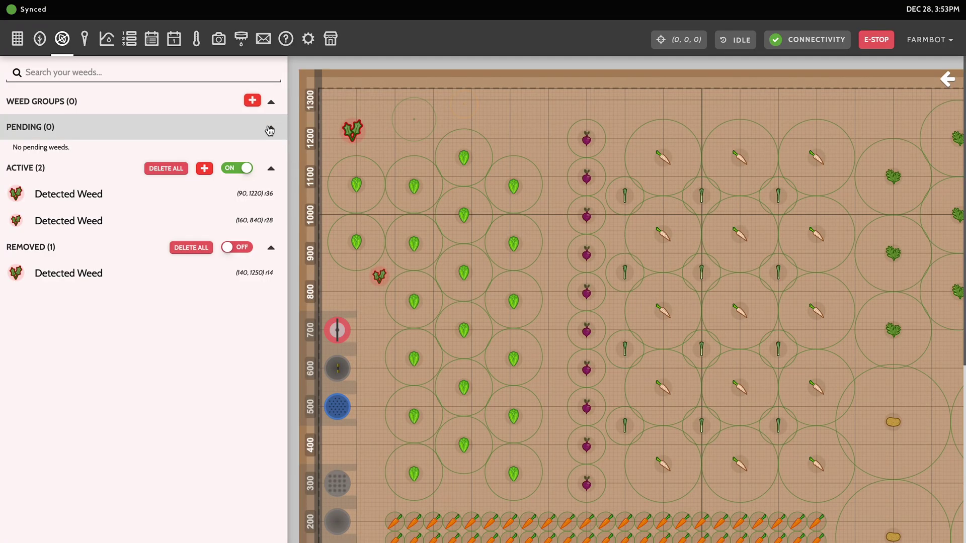
- Create a weed group filtered to ACTIVE status and name it 'Active Weeds'
{"action": "left_click", "coordinate": [253, 101]}
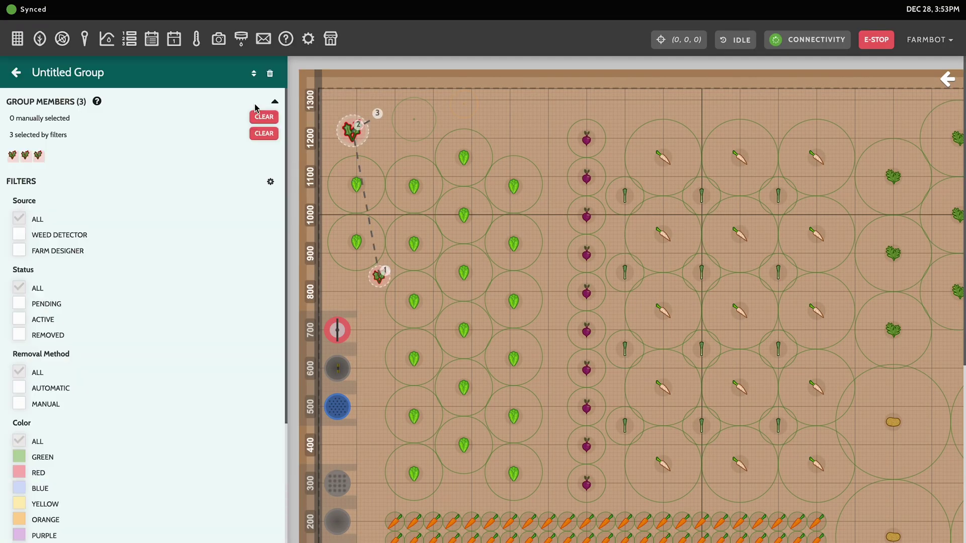
{"action": "left_click", "coordinate": [20, 319]}
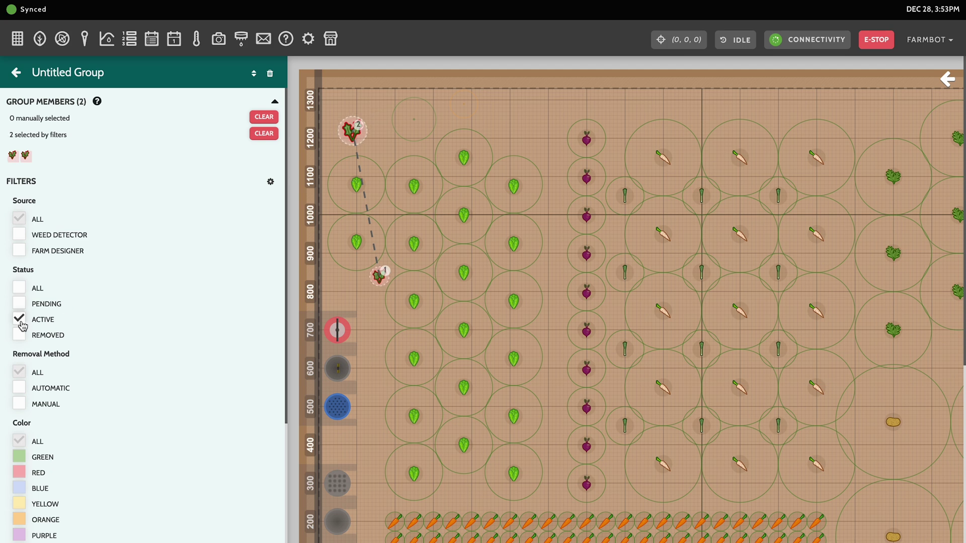
{"action": "left_click", "coordinate": [89, 72]}
{"action": "type", "text": "Active Weeds"}
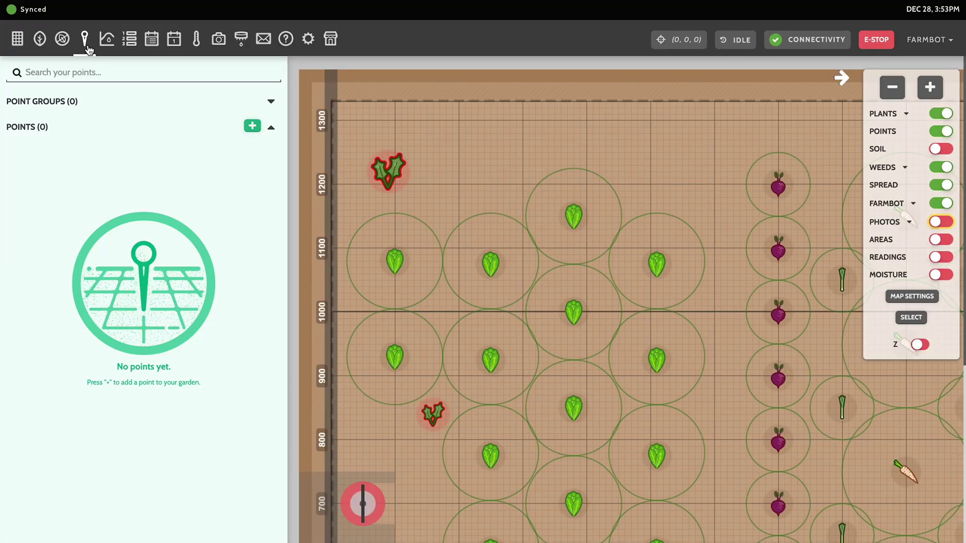
- Add and save a point at 250, 1250 with radius 57
{"action": "left_click", "coordinate": [250, 128]}
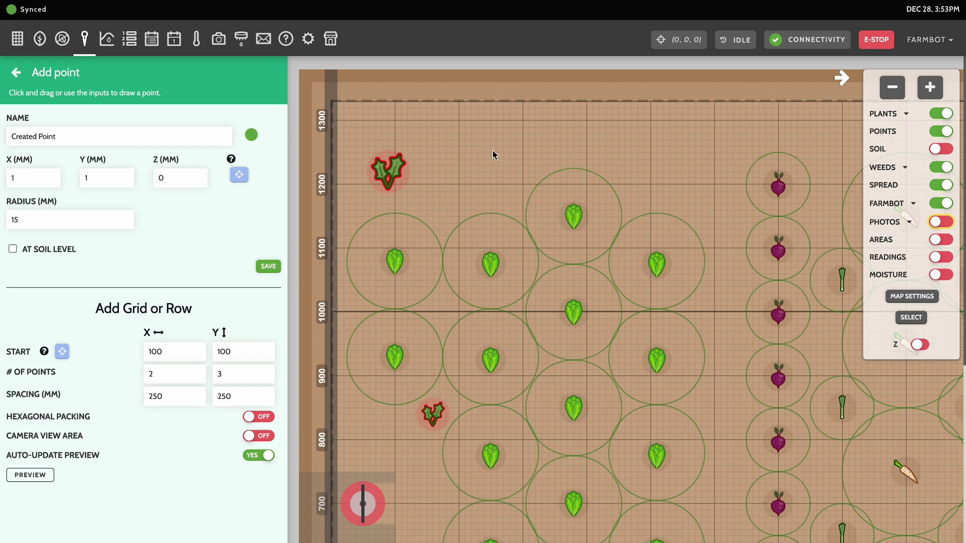
{"action": "left_click_drag", "start_coordinate": [491, 153], "coordinate": [514, 180]}
{"action": "left_click", "coordinate": [268, 267]}
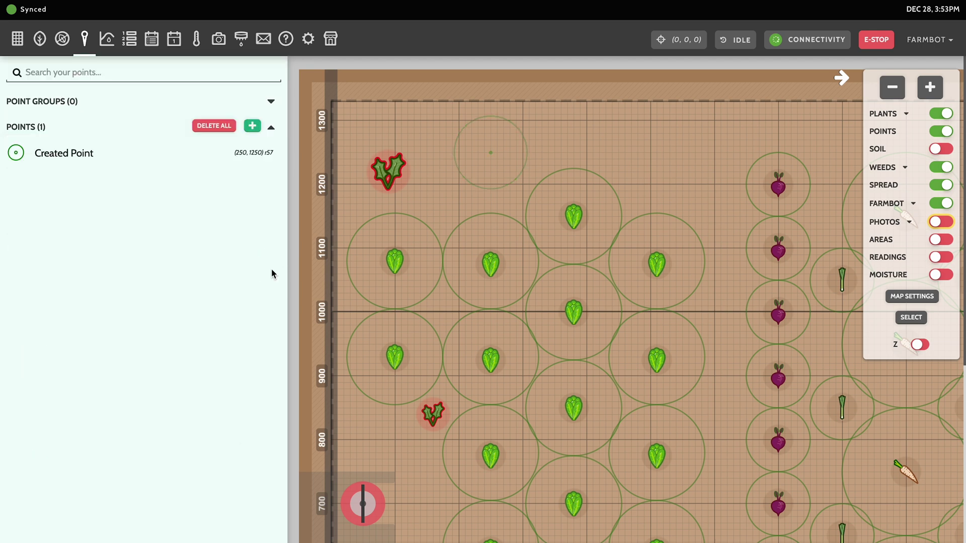
- Add an orange soil-level point at 380, 1290 (radius 36) and show the SOIL layer
{"action": "left_click", "coordinate": [252, 126]}
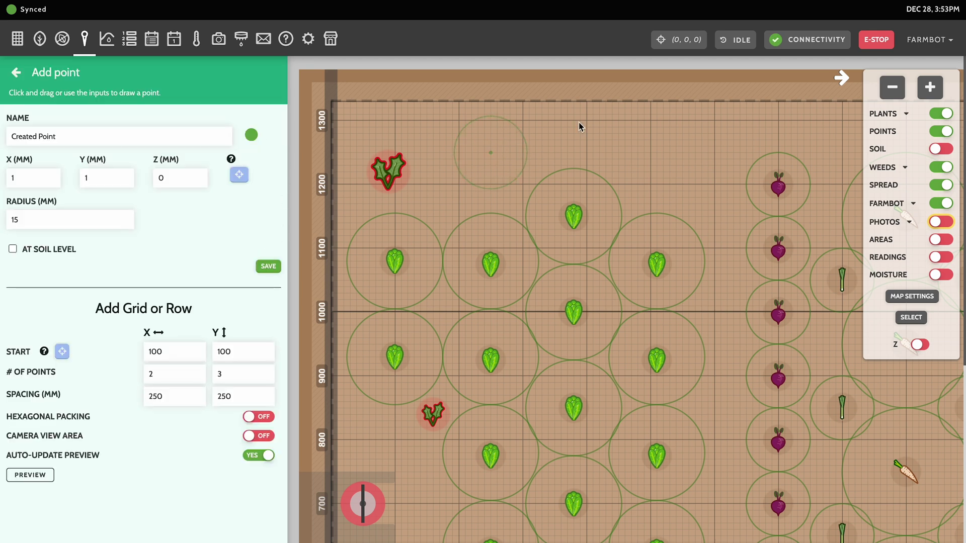
{"action": "left_click_drag", "start_coordinate": [572, 130], "coordinate": [592, 145]}
{"action": "left_click", "coordinate": [251, 135]}
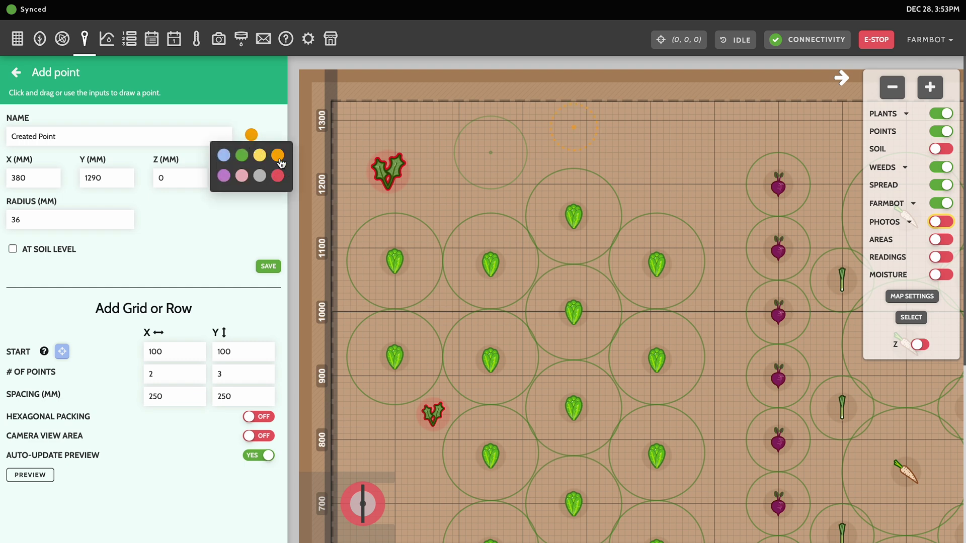
{"action": "left_click", "coordinate": [262, 206]}
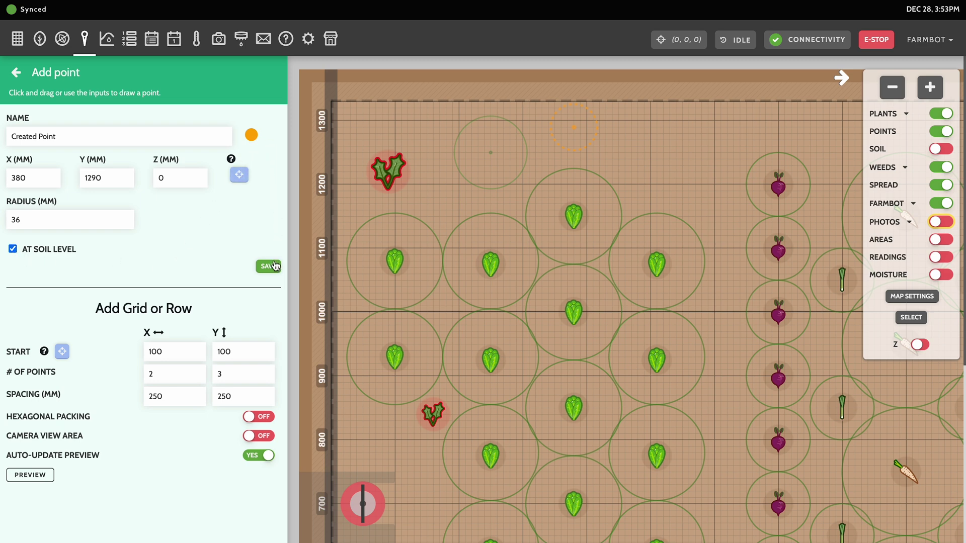
{"action": "left_click", "coordinate": [275, 271]}
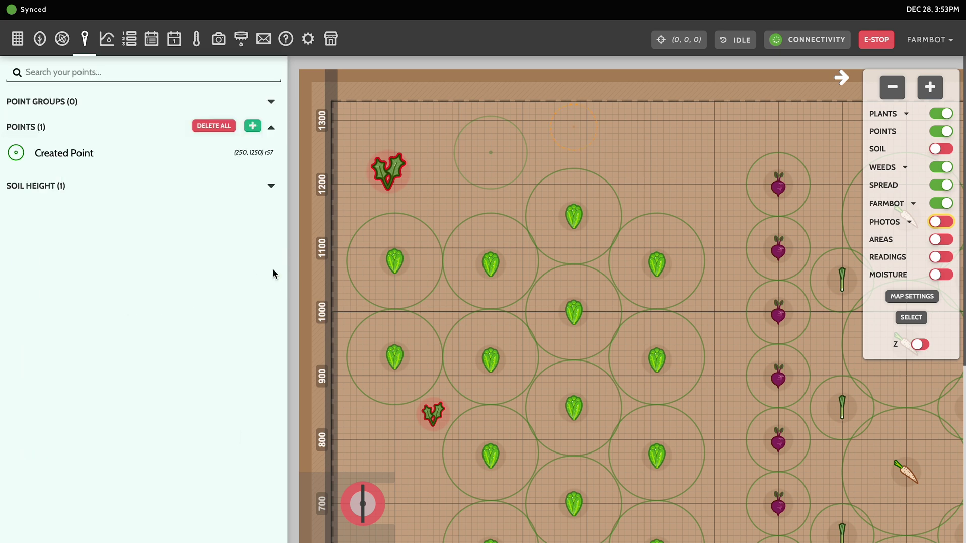
{"action": "left_click", "coordinate": [214, 187]}
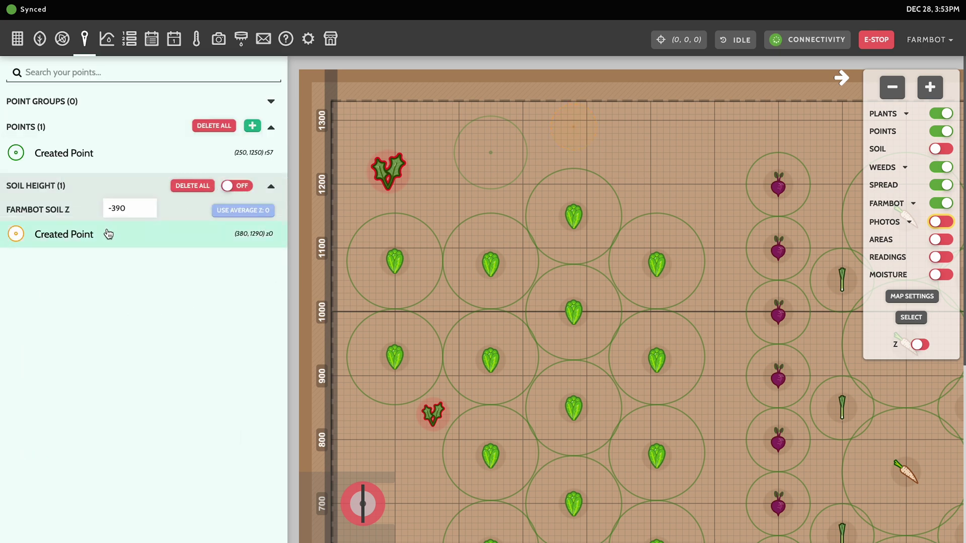
{"action": "left_click", "coordinate": [936, 149]}
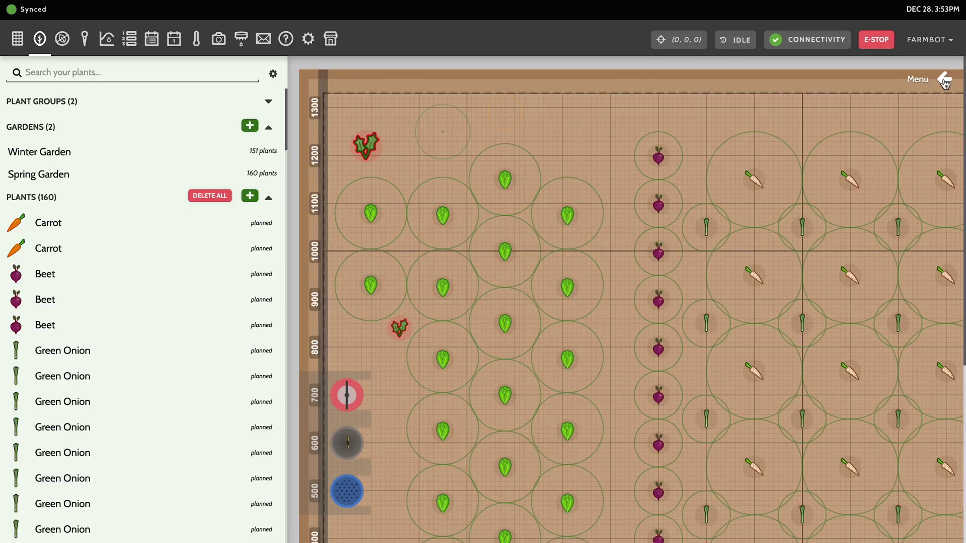
- Zoom the map out twice to the whole bed and turn off the WEEDS and SPREAD layers
{"action": "left_click", "coordinate": [943, 79]}
{"action": "left_click", "coordinate": [898, 88]}
{"action": "left_click", "coordinate": [898, 87]}
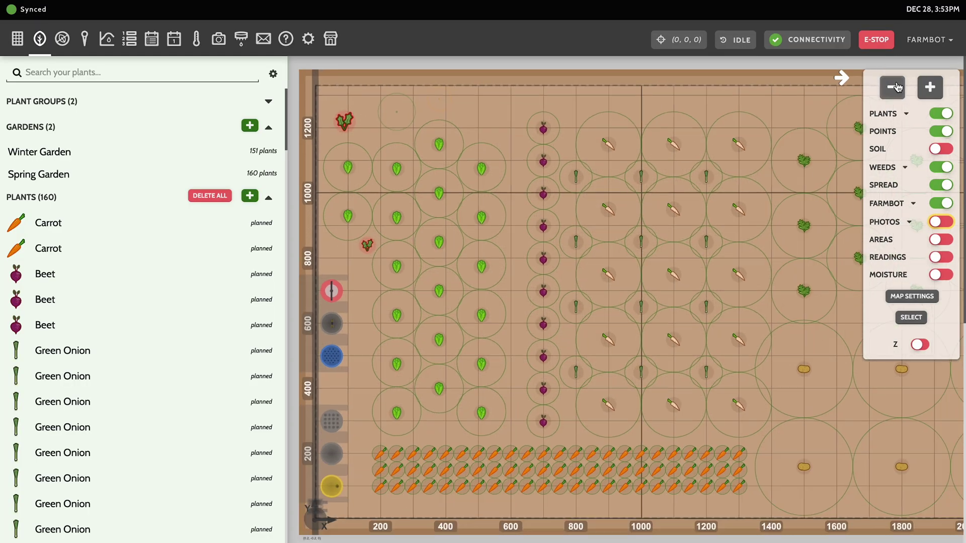
{"action": "left_click", "coordinate": [940, 169]}
{"action": "left_click", "coordinate": [939, 185]}
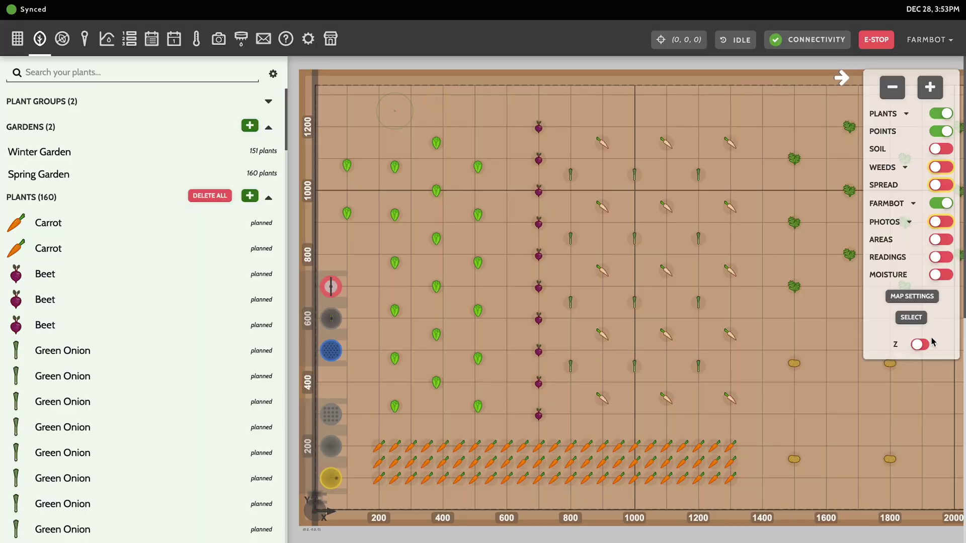
{"action": "left_click", "coordinate": [923, 345]}
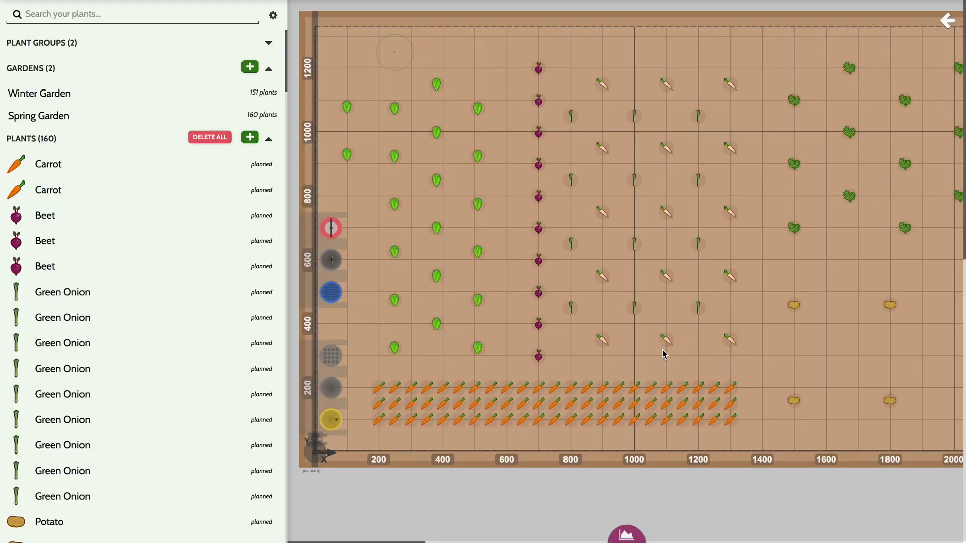
- Open the side profile viewer and switch its axis from Y to X at Y = 0
{"action": "left_click", "coordinate": [627, 534]}
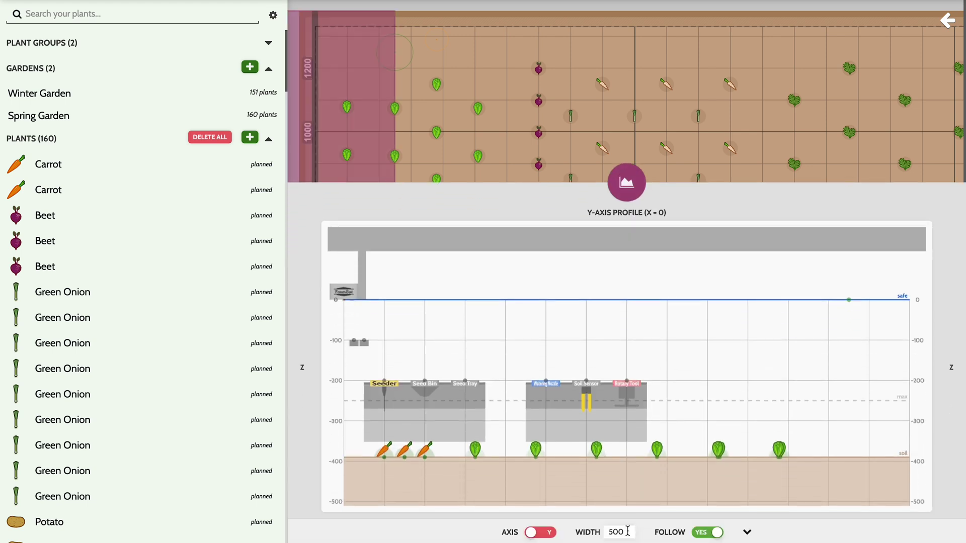
{"action": "scroll", "coordinate": [539, 167], "scroll_direction": "down", "scroll_amount": 5}
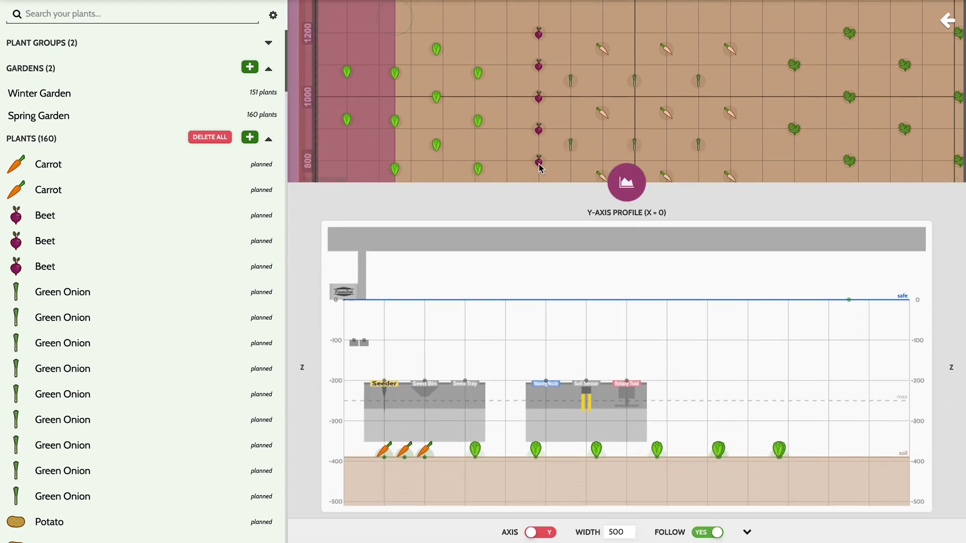
{"action": "scroll", "coordinate": [539, 167], "scroll_direction": "down", "scroll_amount": 4}
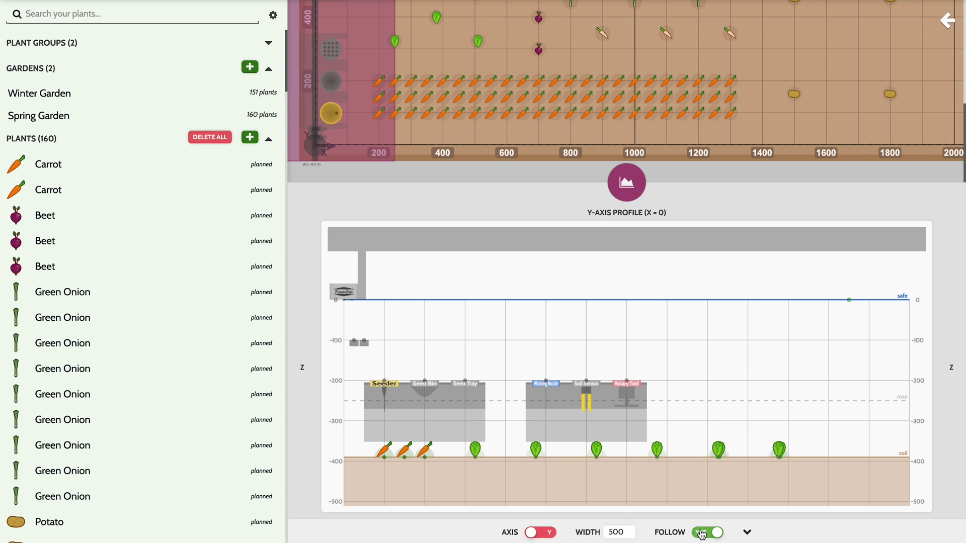
{"action": "left_click", "coordinate": [548, 534]}
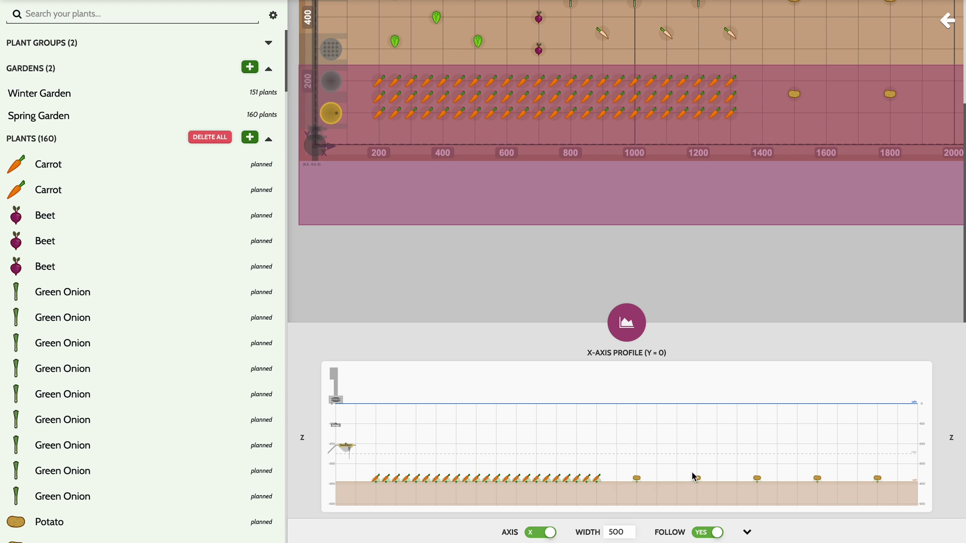
{"action": "scroll", "coordinate": [416, 173], "scroll_direction": "up", "scroll_amount": 2}
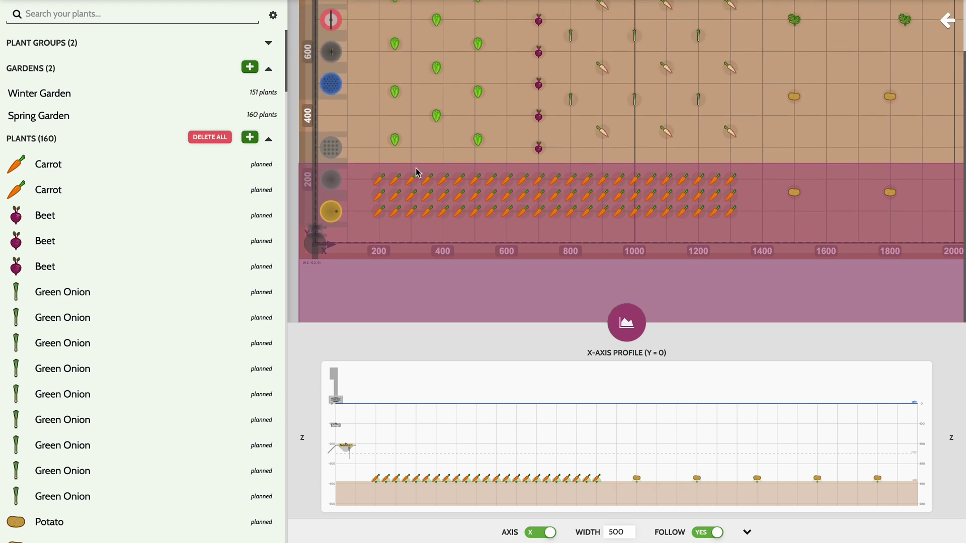